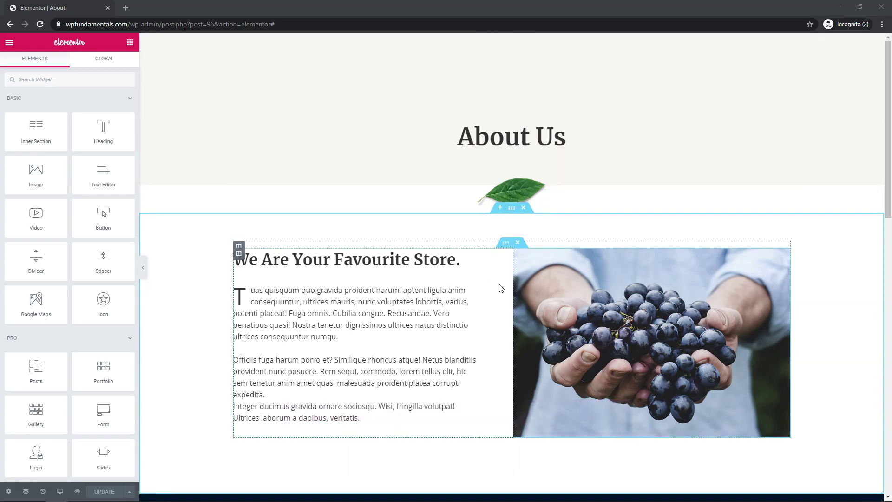
- Add a Testimonial Carousel, found by searching 'TEST', into a new bottom section of the About page
{"action": "scroll", "coordinate": [493, 272], "scroll_direction": "down", "scroll_amount": 10}
{"action": "scroll", "coordinate": [494, 272], "scroll_direction": "down", "scroll_amount": 6}
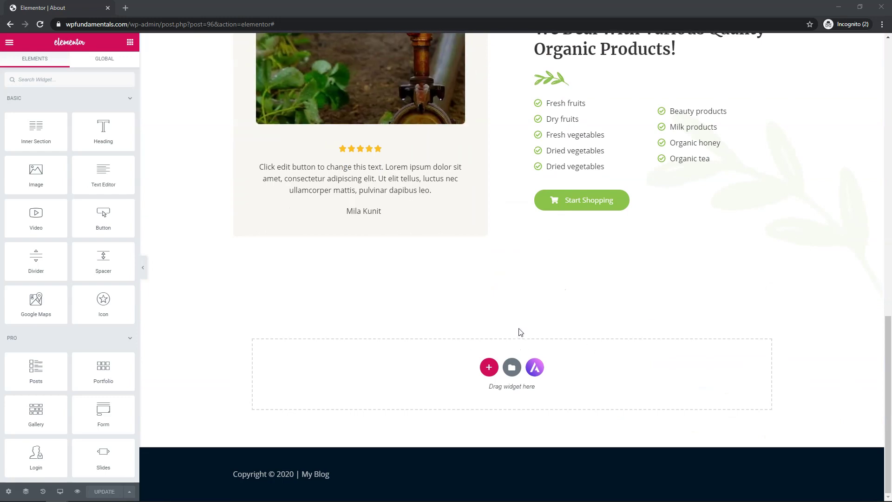
{"action": "left_click", "coordinate": [489, 366]}
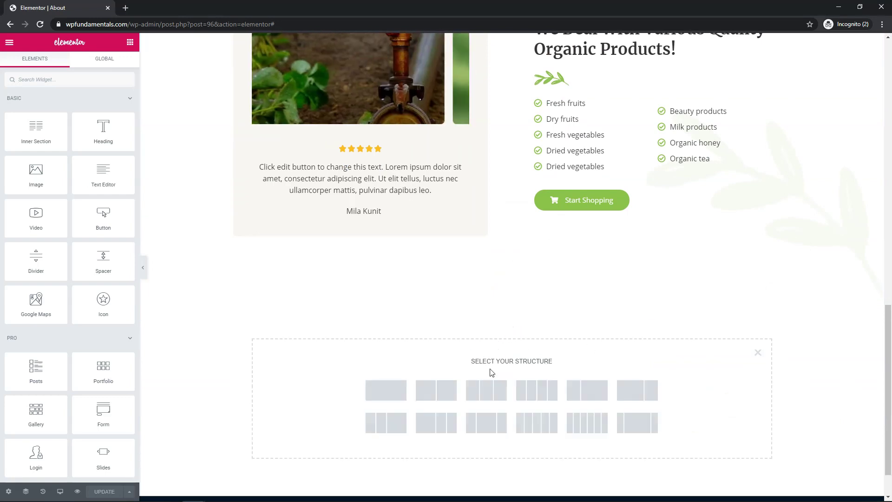
{"action": "scroll", "coordinate": [405, 346], "scroll_direction": "down", "scroll_amount": 1}
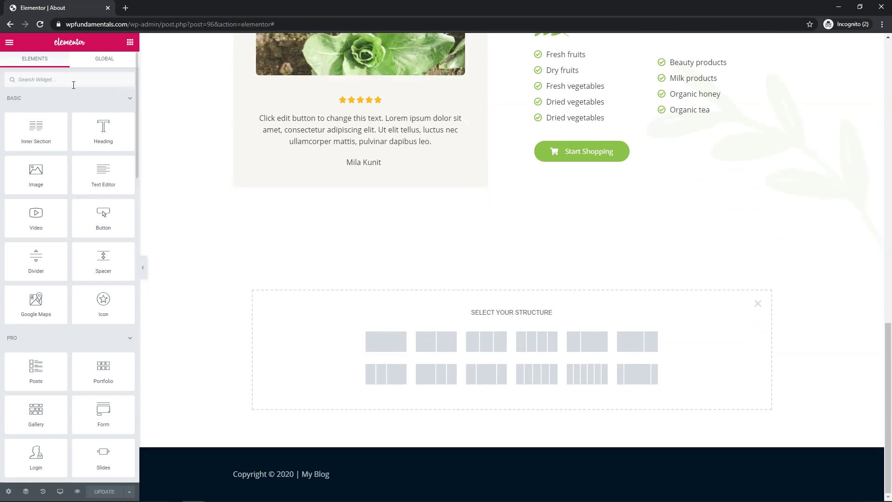
{"action": "type", "text": "TEST"}
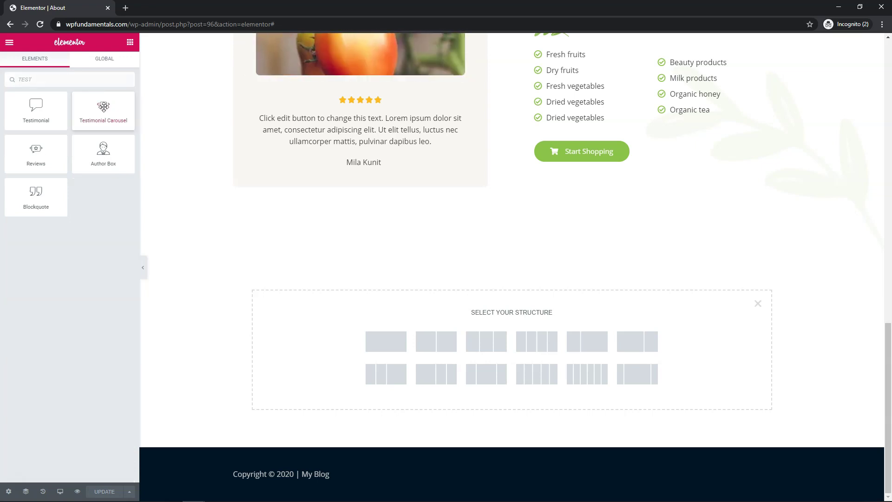
{"action": "left_click_drag", "start_coordinate": [103, 107], "coordinate": [385, 328]}
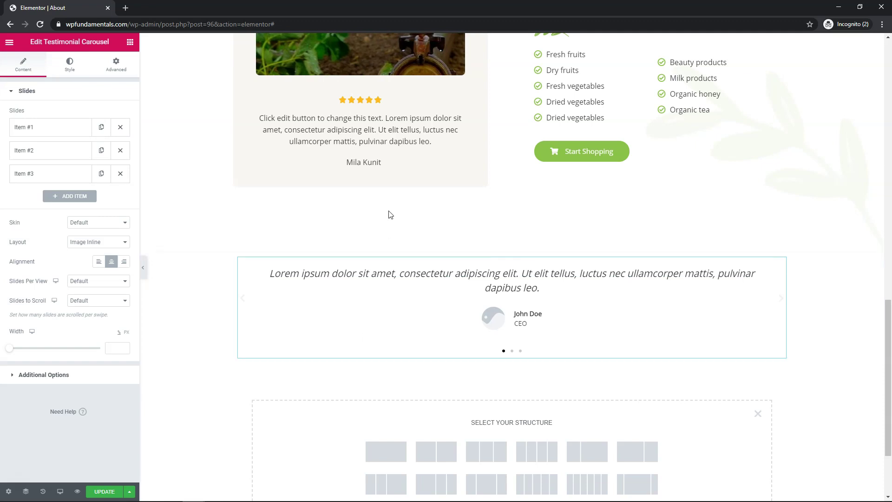
- Expand Item #1 in the Slides list and select its lorem ipsum placeholder quote
{"action": "scroll", "coordinate": [389, 207], "scroll_direction": "down", "scroll_amount": 2}
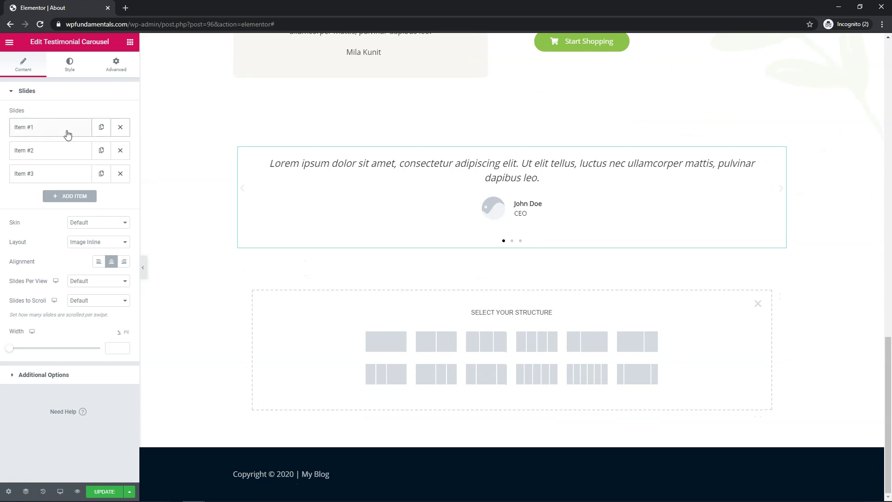
{"action": "left_click", "coordinate": [38, 150]}
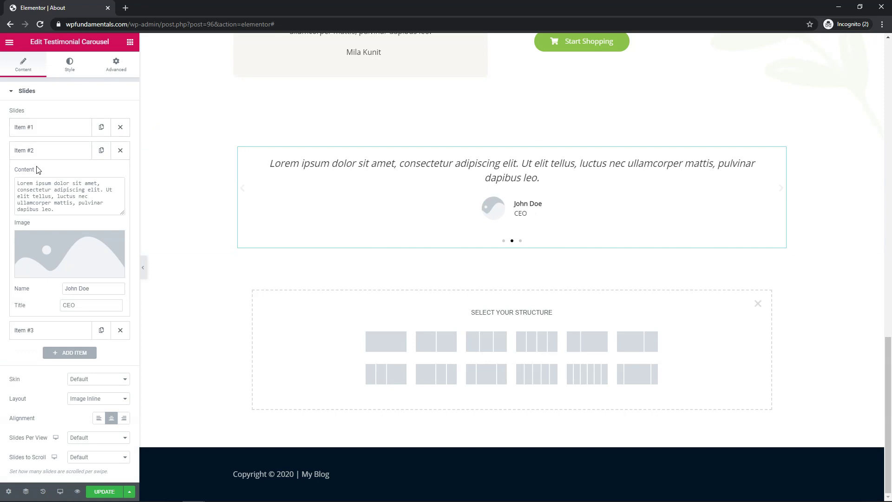
{"action": "left_click", "coordinate": [36, 152]}
{"action": "left_click", "coordinate": [39, 176]}
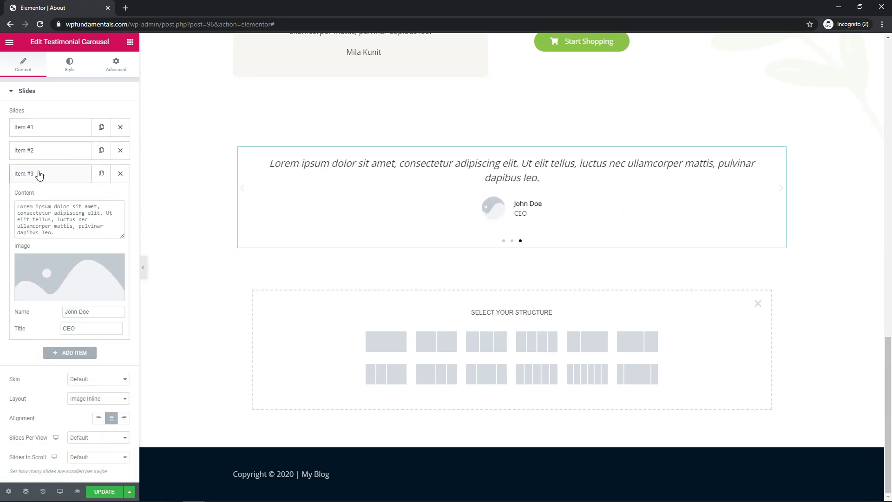
{"action": "left_click", "coordinate": [39, 175]}
{"action": "left_click", "coordinate": [44, 128]}
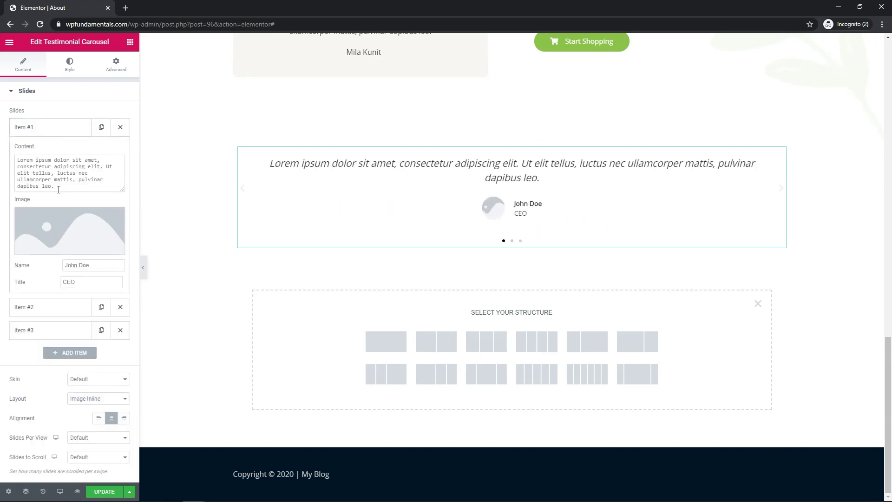
{"action": "left_click_drag", "start_coordinate": [58, 188], "coordinate": [15, 161]}
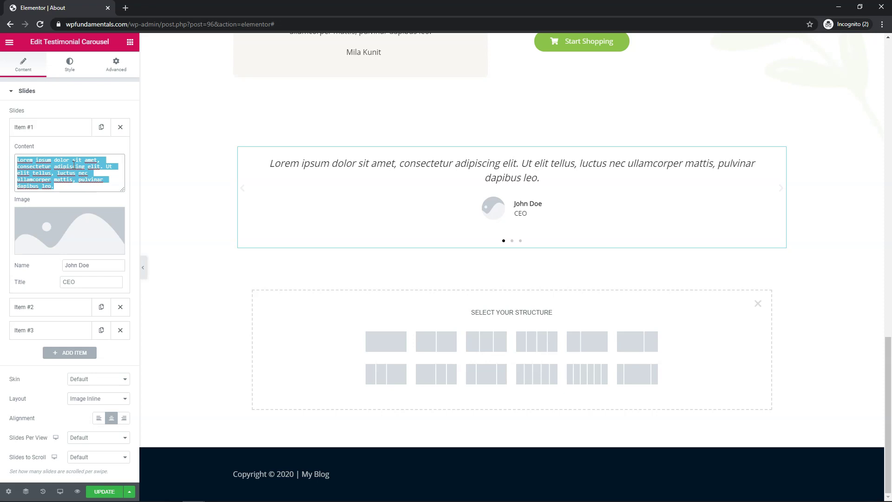
- Replace the first slide's quote with "They have awesome produce!" and copy it
{"action": "key", "text": "BackSpace"}
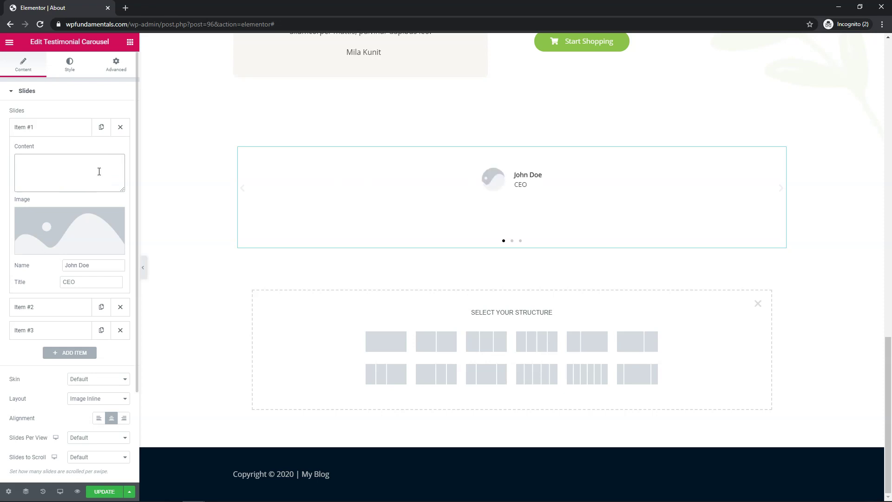
{"action": "type", "text": "They have aweso"}
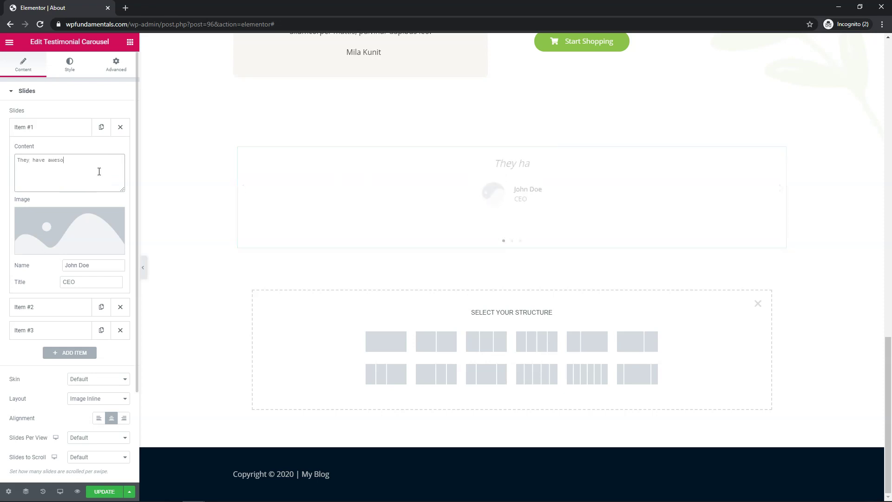
{"action": "type", "text": "me produce!"}
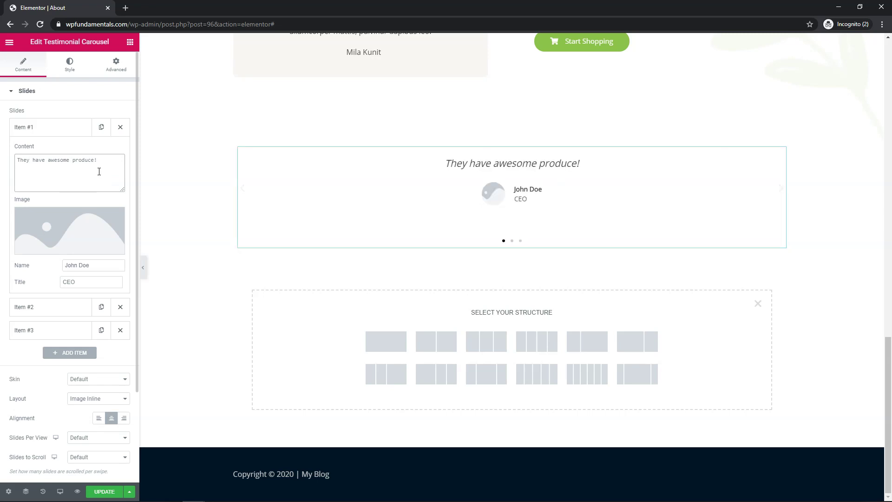
{"action": "left_click", "coordinate": [39, 133]}
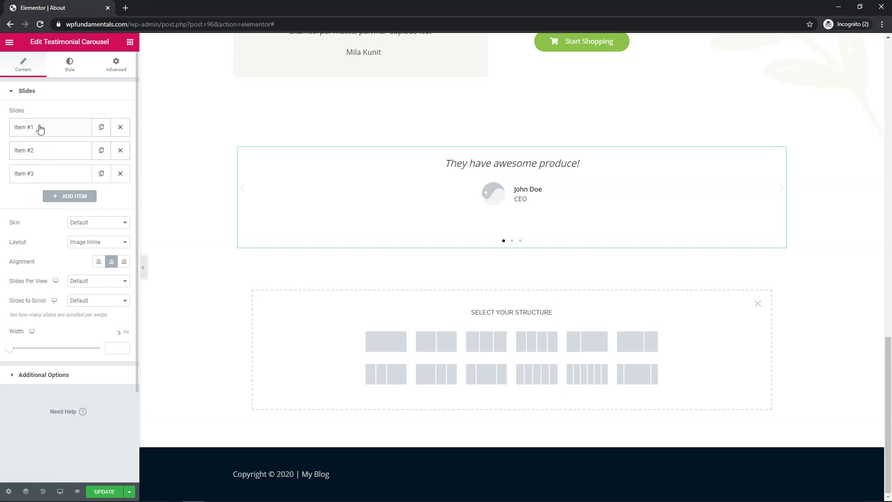
{"action": "left_click", "coordinate": [39, 128]}
{"action": "left_click_drag", "start_coordinate": [98, 160], "coordinate": [17, 159]}
{"action": "key", "text": "ctrl+c"}
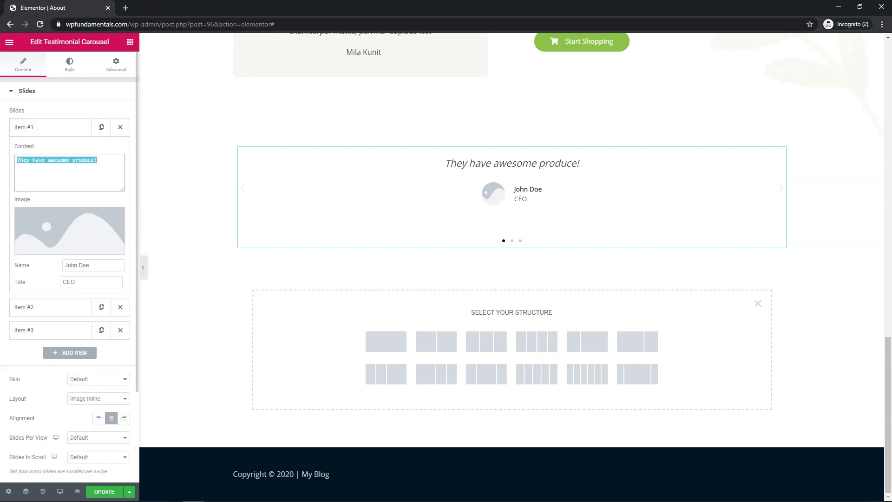
- Paste the quote into the second slide and change it to "They have great produce!"
{"action": "left_click", "coordinate": [38, 131]}
{"action": "left_click", "coordinate": [43, 157]}
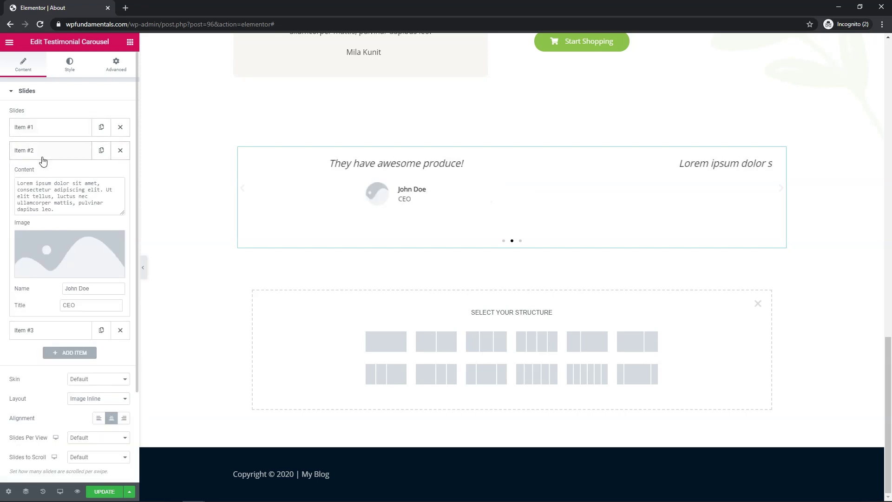
{"action": "triple_click", "coordinate": [65, 195]}
{"action": "key", "text": "ctrl+v"}
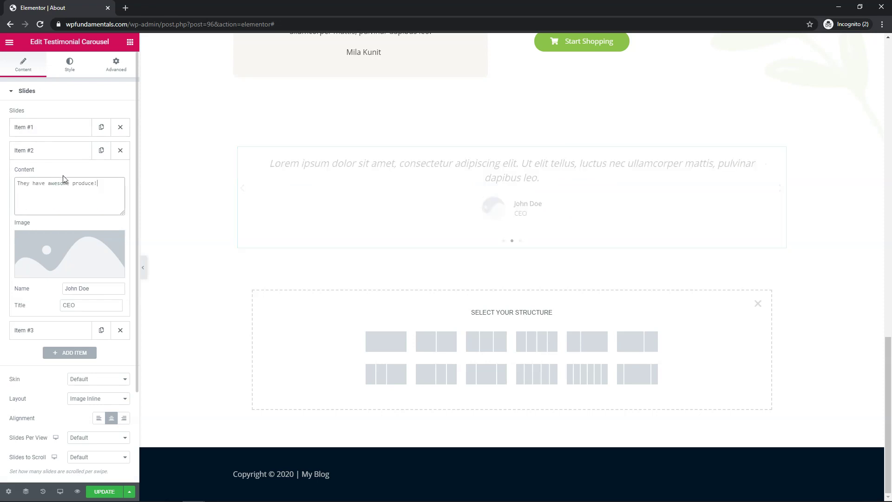
{"action": "double_click", "coordinate": [64, 183]}
{"action": "type", "text": "great"}
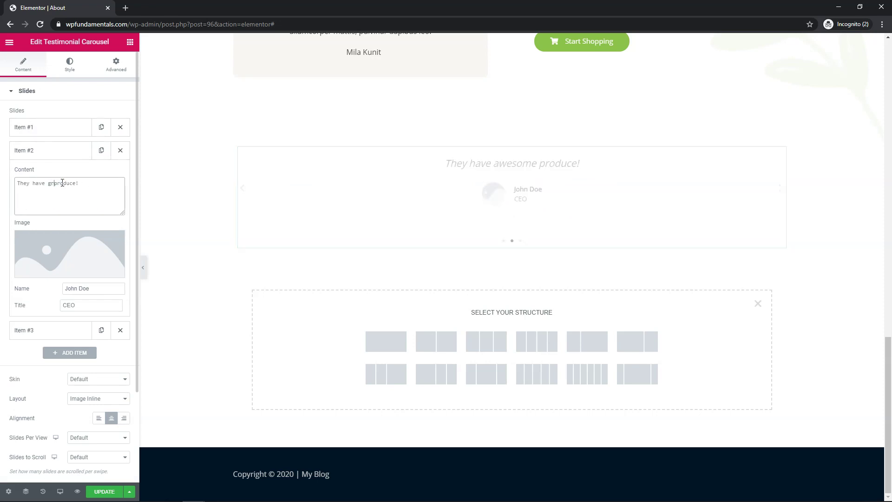
- Paste the quote into the third slide and change it to "They have wonderful produce!"
{"action": "left_click", "coordinate": [12, 149]}
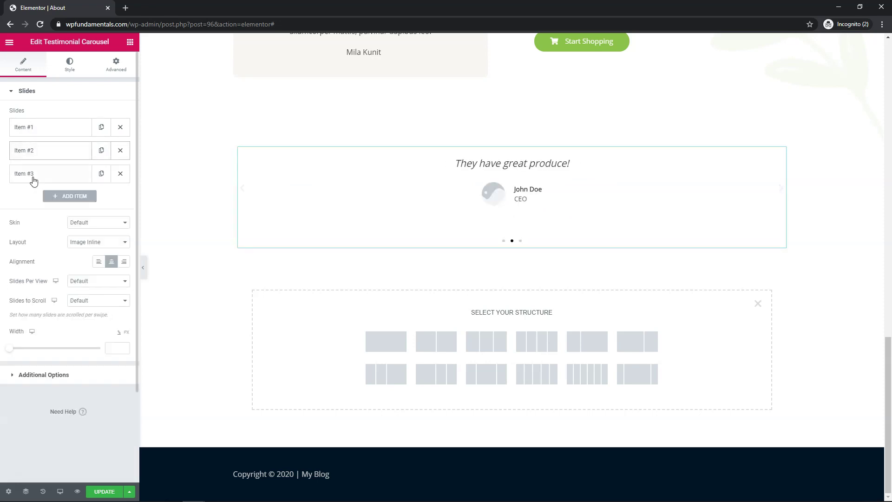
{"action": "left_click", "coordinate": [30, 174]}
{"action": "left_click_drag", "start_coordinate": [63, 235], "coordinate": [75, 205]}
{"action": "key", "text": "ctrl+v"}
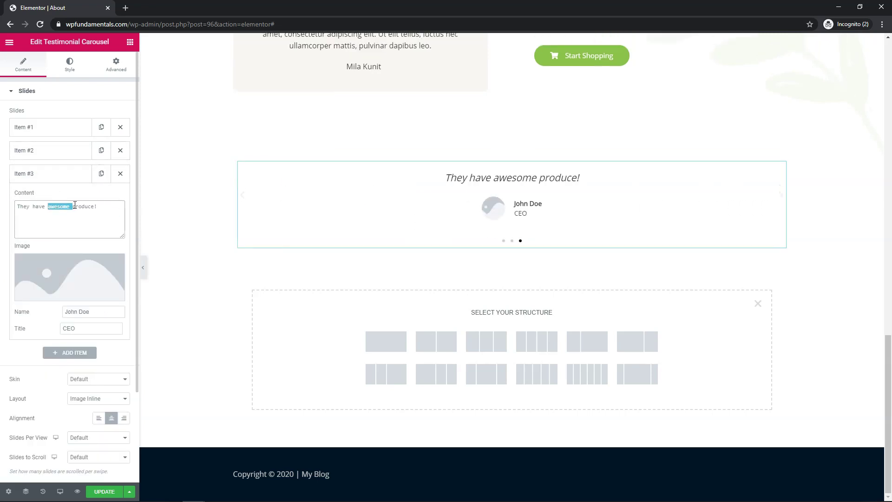
{"action": "type", "text": "wonderful"}
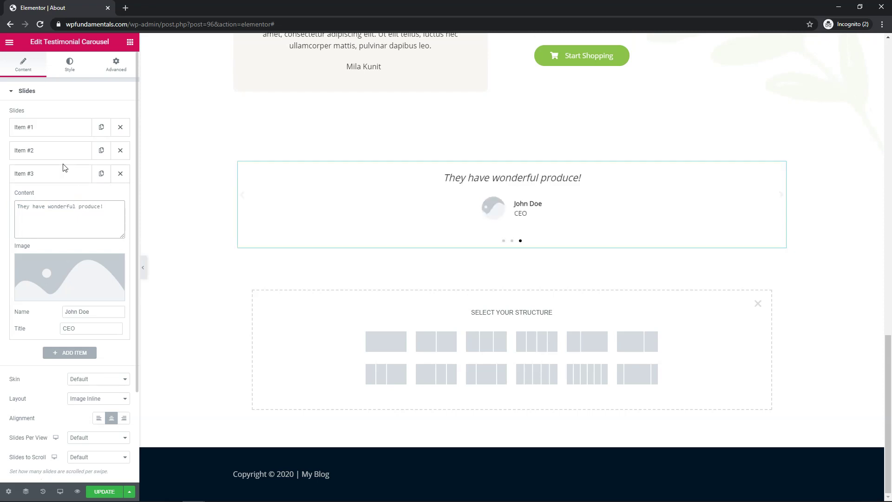
- Repeat the third slide's "They have wonderful produce!" line four times in total
{"action": "left_click", "coordinate": [43, 176]}
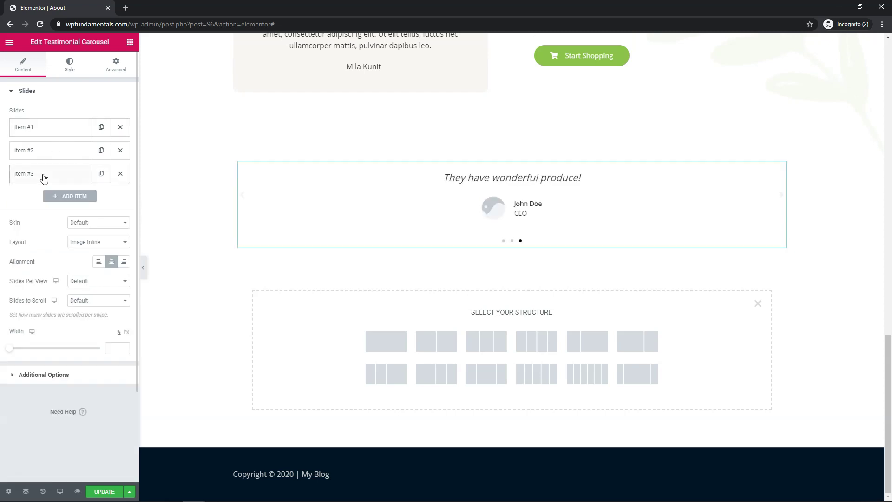
{"action": "left_click", "coordinate": [43, 177]}
{"action": "left_click_drag", "start_coordinate": [105, 206], "coordinate": [3, 205]}
{"action": "key", "text": "ctrl+c"}
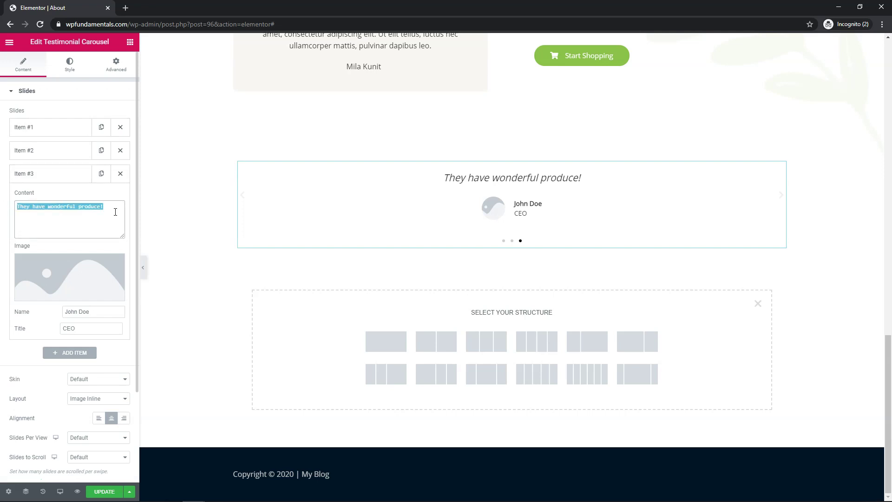
{"action": "left_click", "coordinate": [123, 211]}
{"action": "key", "text": "Return"}
{"action": "key", "text": "ctrl+v"}
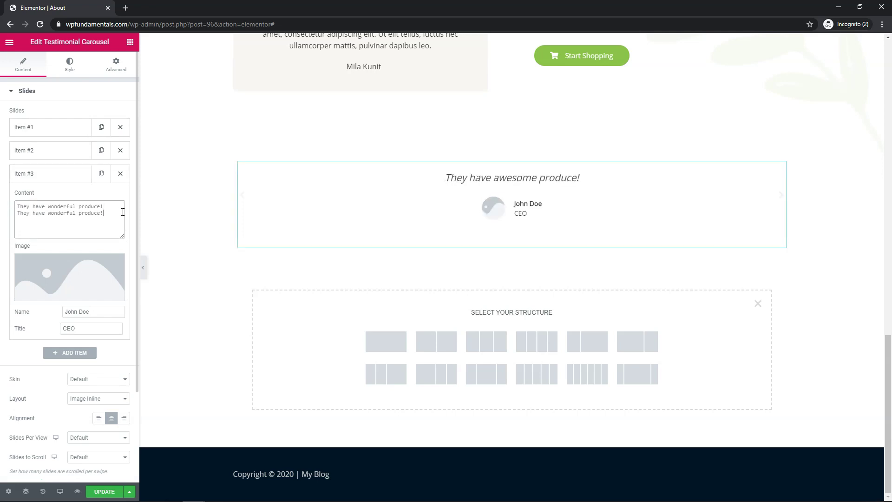
{"action": "key", "text": "Return"}
{"action": "key", "text": "ctrl+v"}
{"action": "key", "text": "Return"}
{"action": "key", "text": "ctrl+v"}
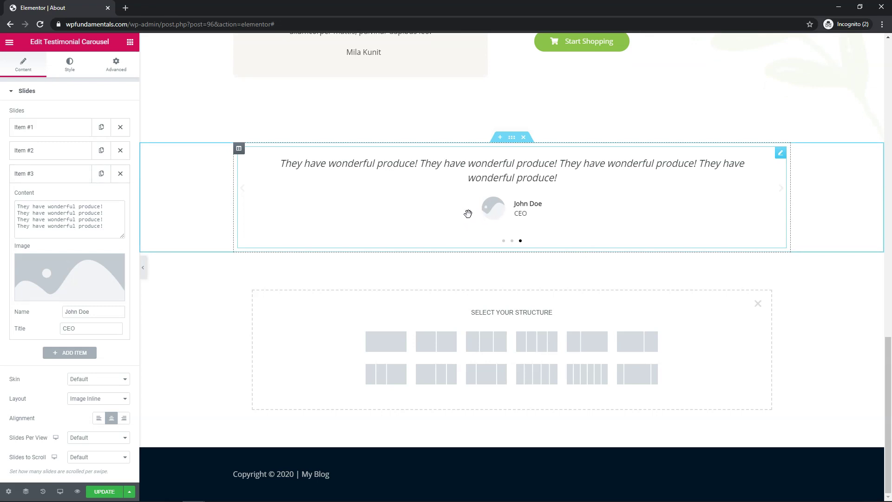
- Give the third slide the young man's portrait and the second slide the woman's portrait
{"action": "left_click", "coordinate": [65, 270]}
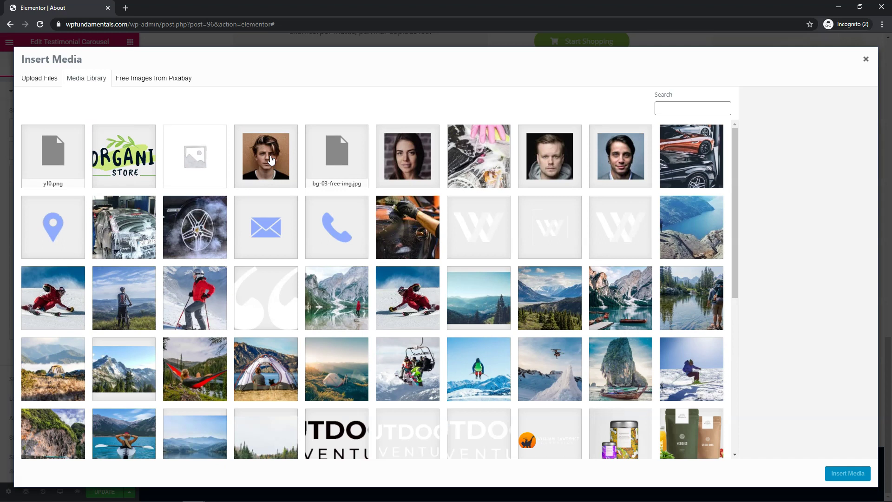
{"action": "left_click", "coordinate": [271, 163]}
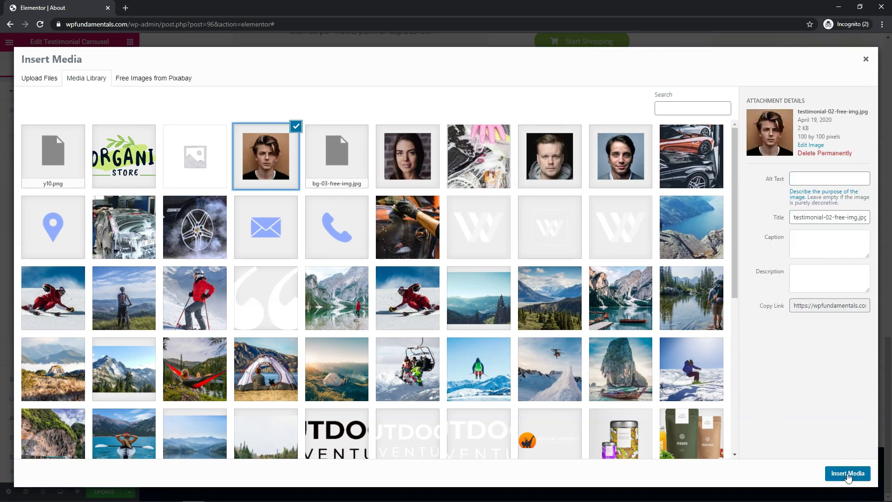
{"action": "left_click", "coordinate": [847, 474]}
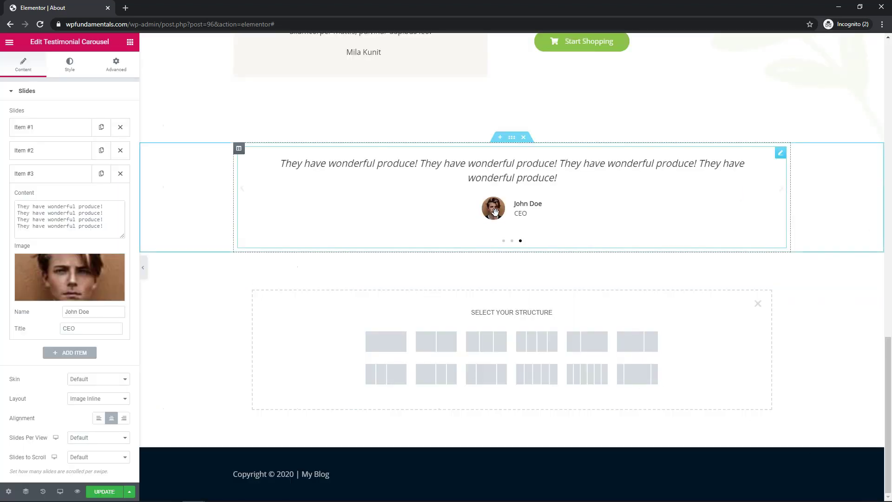
{"action": "left_click", "coordinate": [49, 155]}
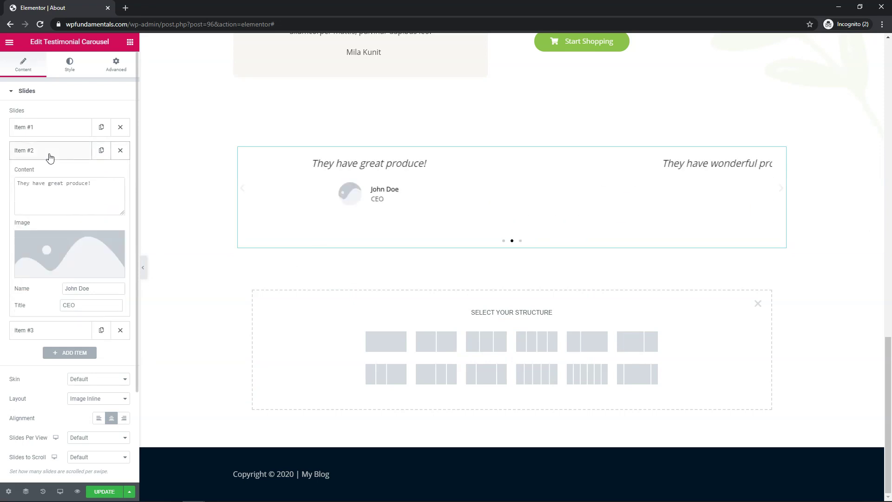
{"action": "left_click", "coordinate": [75, 246]}
{"action": "left_click", "coordinate": [408, 158]}
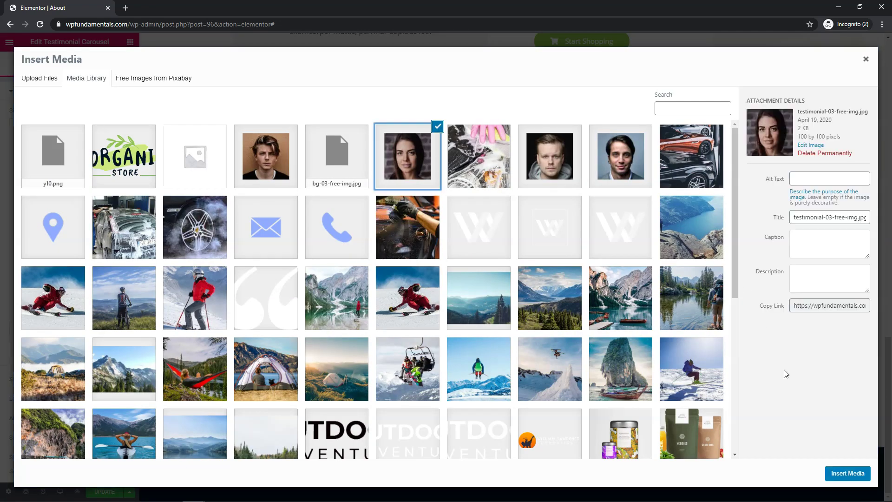
{"action": "left_click", "coordinate": [847, 474]}
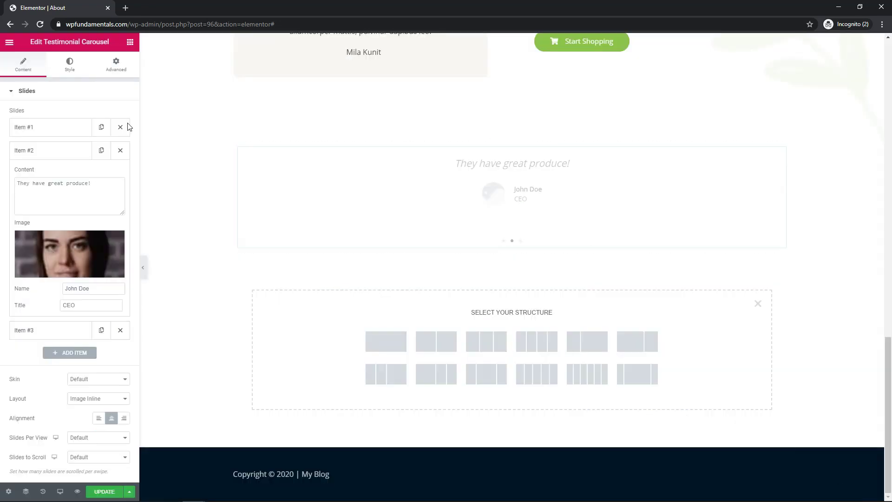
- Give the first slide the man's portrait, then check each slide's photo
{"action": "left_click", "coordinate": [52, 127]}
{"action": "left_click", "coordinate": [61, 233]}
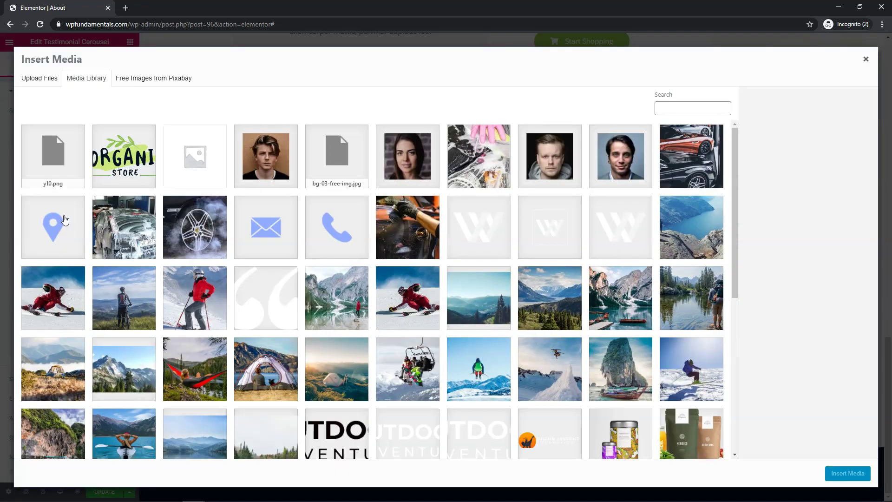
{"action": "left_click", "coordinate": [620, 151]}
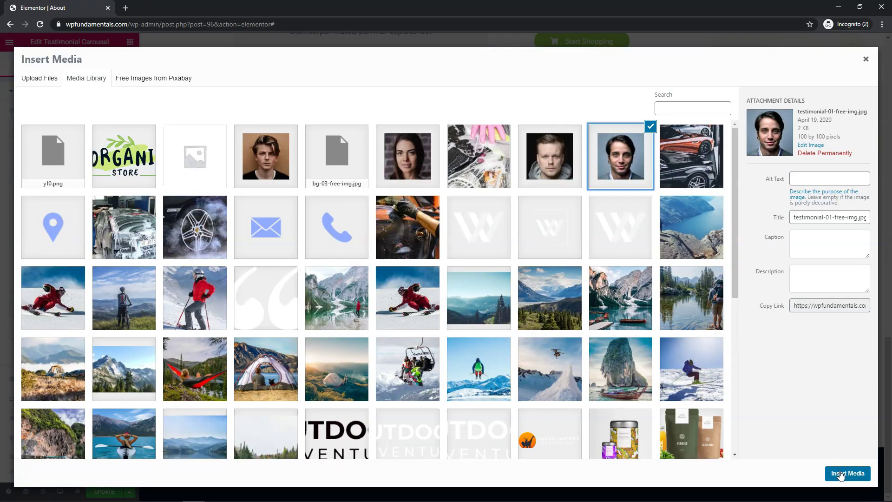
{"action": "left_click", "coordinate": [843, 473]}
{"action": "left_click", "coordinate": [46, 128]}
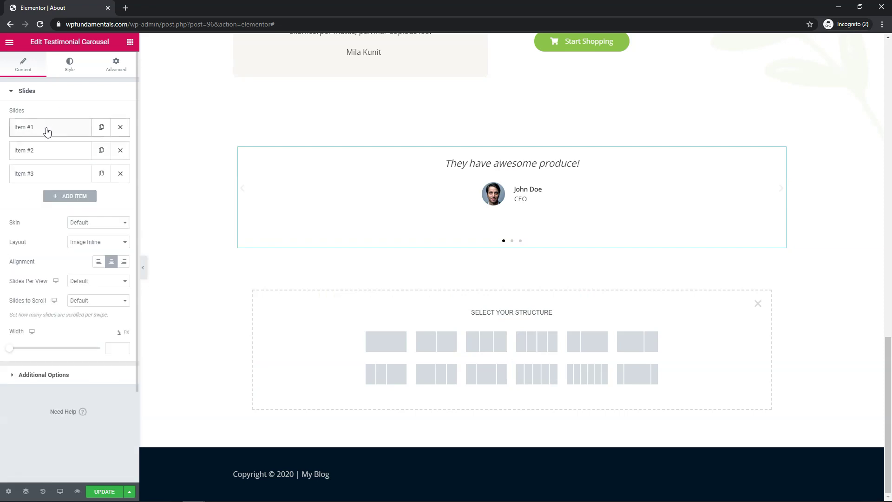
{"action": "left_click", "coordinate": [43, 151]}
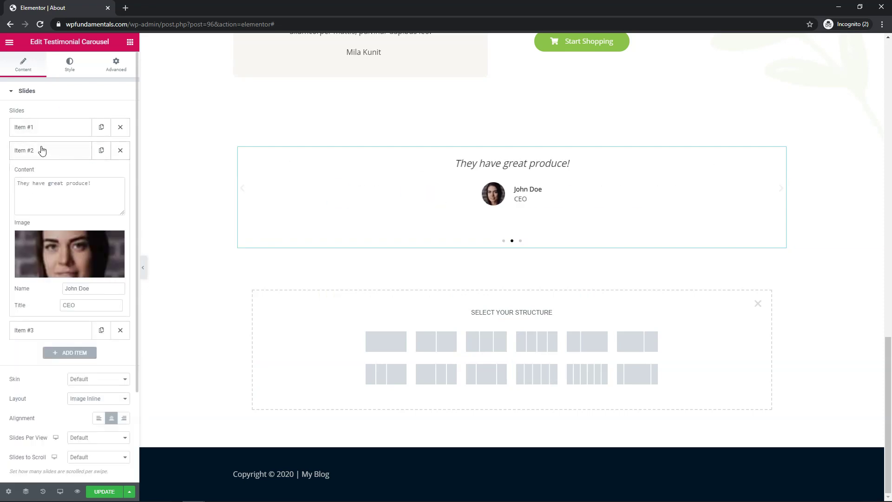
{"action": "left_click", "coordinate": [41, 148]}
{"action": "left_click", "coordinate": [45, 174]}
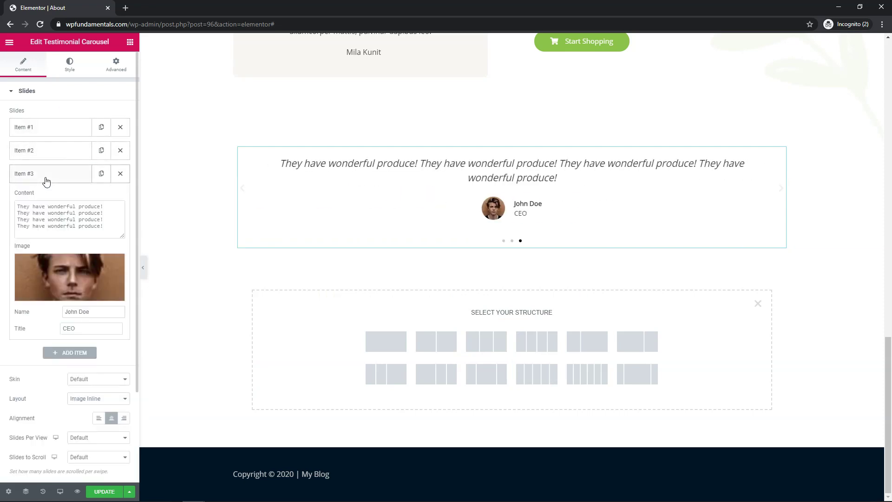
{"action": "left_click", "coordinate": [45, 178]}
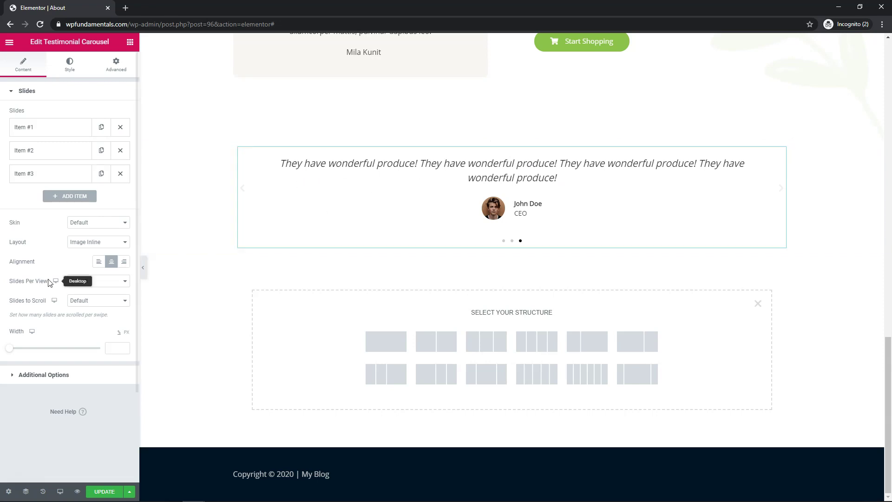
- Try the Bubble skin, then revert the testimonials to the Default skin
{"action": "left_click", "coordinate": [81, 224]}
{"action": "left_click", "coordinate": [81, 240]}
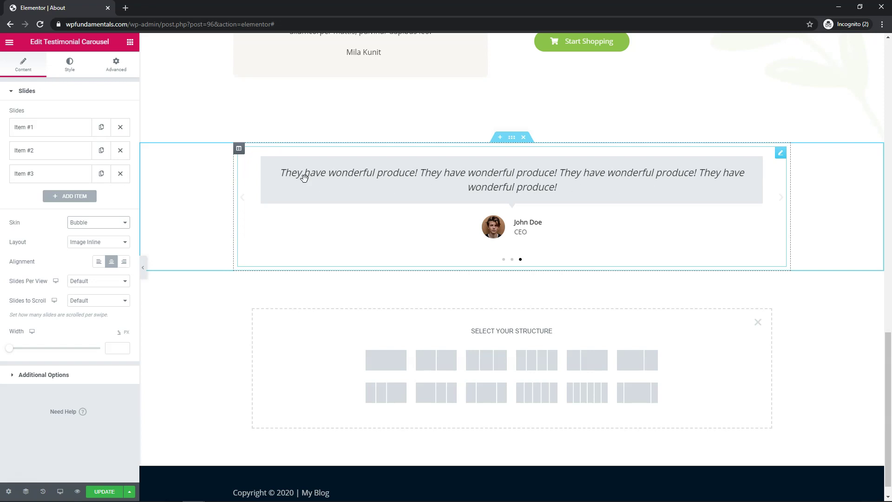
{"action": "left_click", "coordinate": [102, 226]}
{"action": "left_click", "coordinate": [89, 234]}
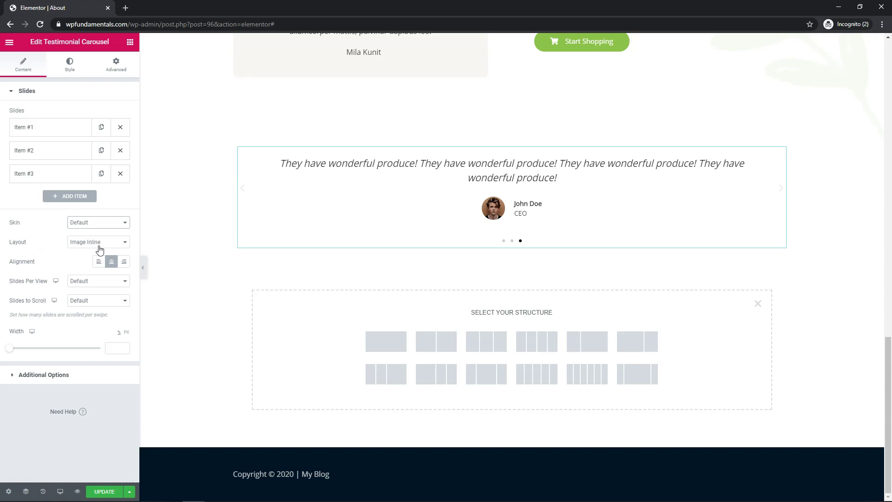
- Try the stacked, inline, image-above and image-left testimonial layouts
{"action": "left_click", "coordinate": [118, 243]}
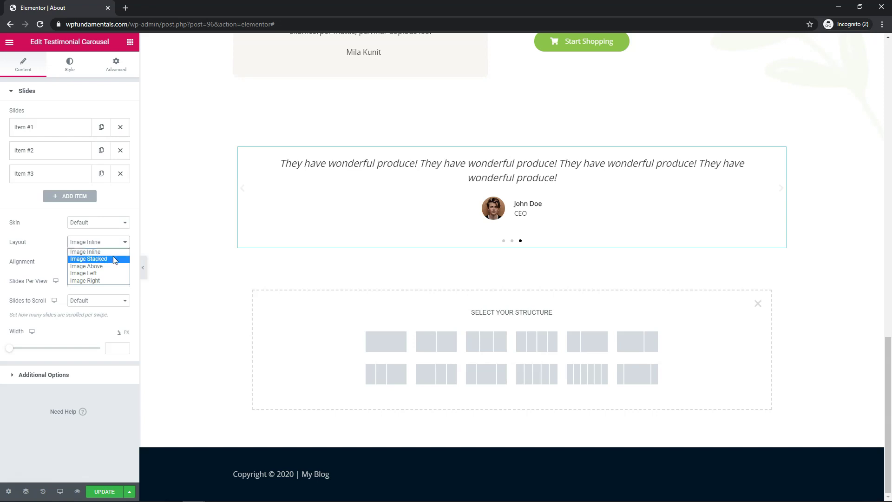
{"action": "left_click", "coordinate": [113, 257]}
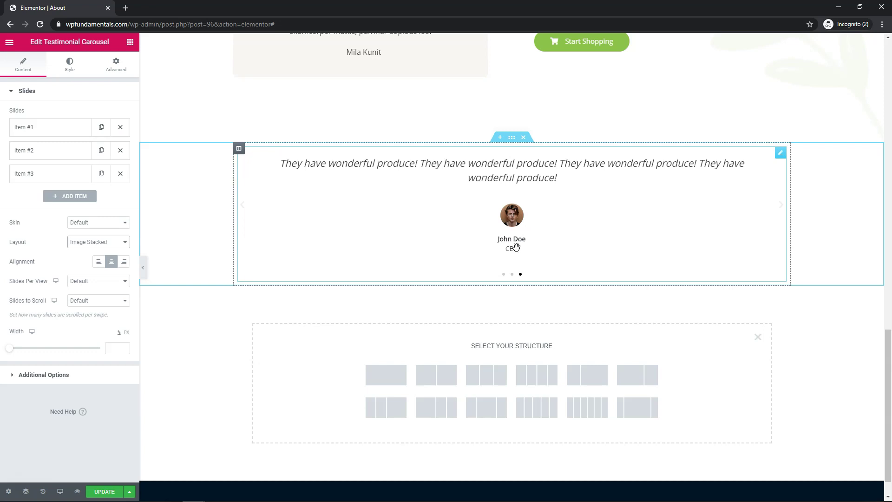
{"action": "left_click", "coordinate": [96, 241]}
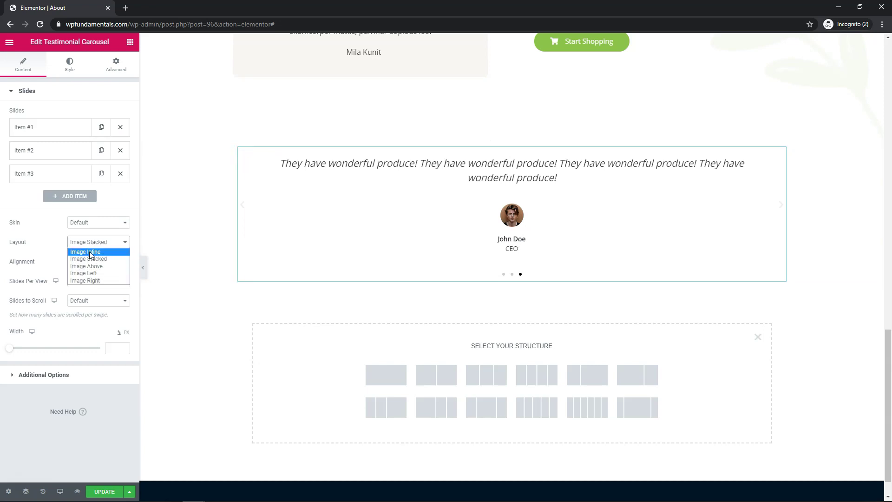
{"action": "left_click", "coordinate": [89, 252]}
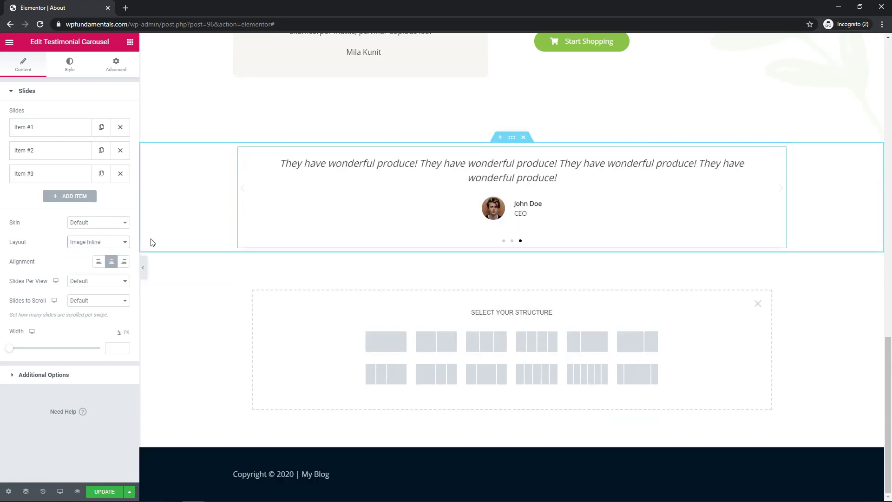
{"action": "left_click", "coordinate": [121, 242]}
{"action": "left_click", "coordinate": [113, 265]}
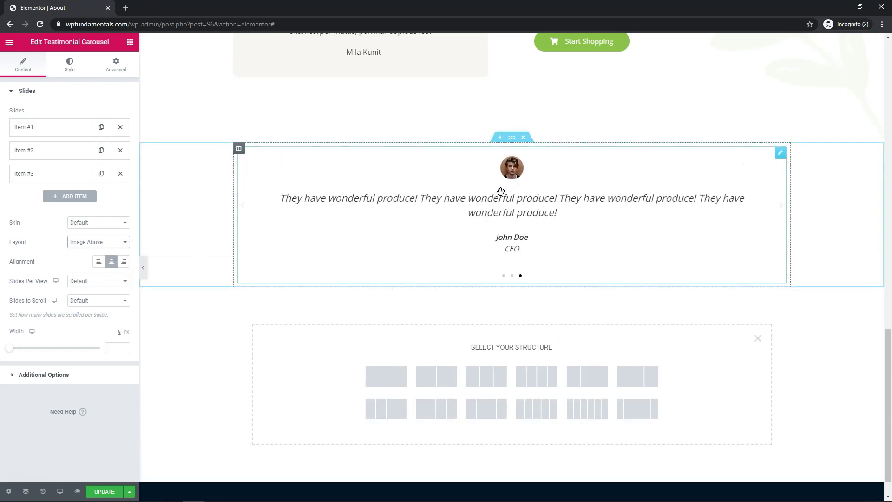
{"action": "left_click", "coordinate": [86, 243]}
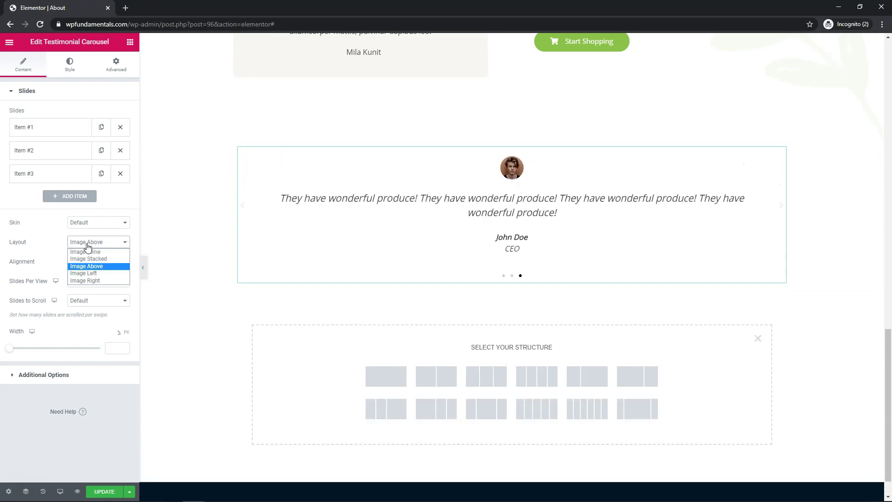
{"action": "left_click", "coordinate": [113, 272]}
- Try image-right and image-above layouts, then settle on Image Stacked
{"action": "left_click", "coordinate": [92, 243]}
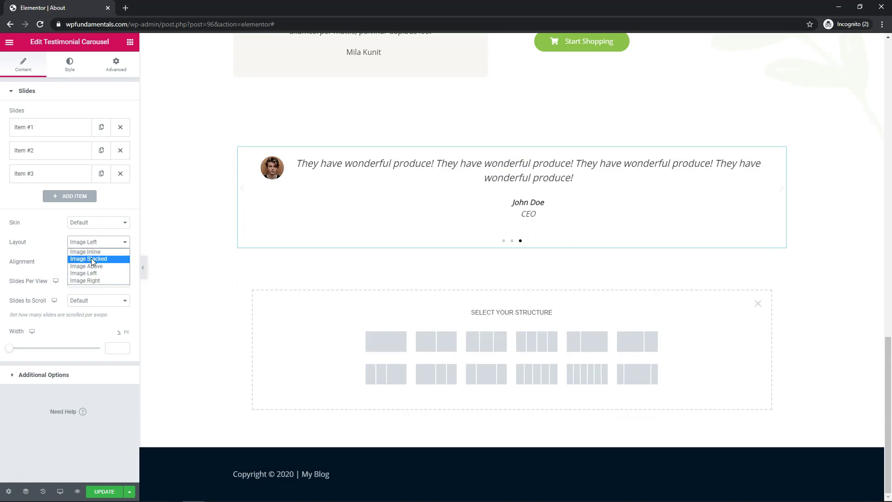
{"action": "left_click", "coordinate": [93, 280]}
{"action": "left_click", "coordinate": [100, 239]}
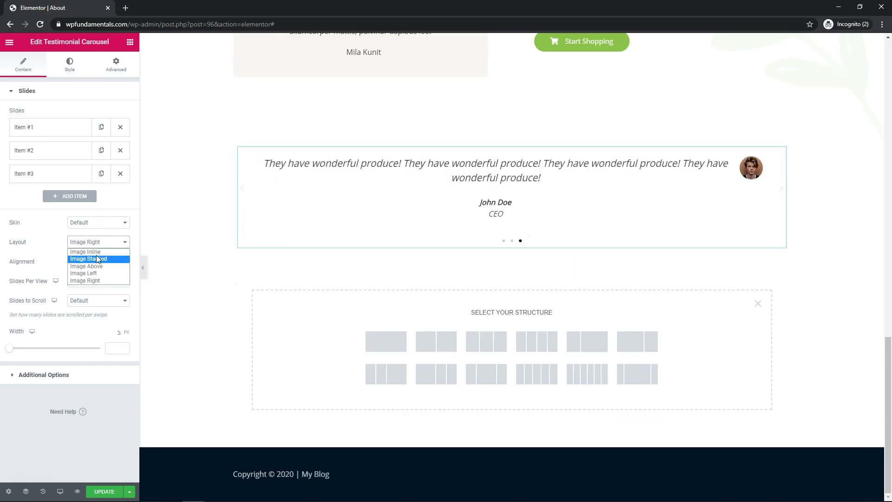
{"action": "left_click", "coordinate": [96, 266]}
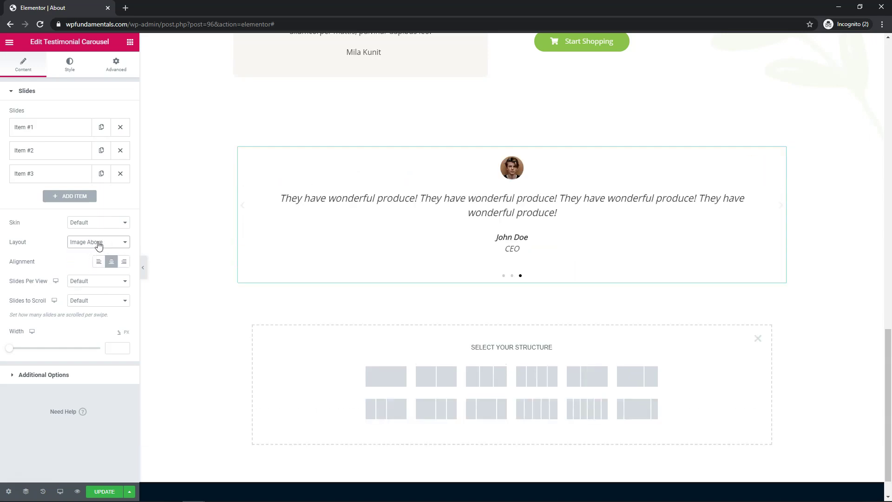
{"action": "left_click", "coordinate": [98, 243]}
{"action": "left_click", "coordinate": [99, 259]}
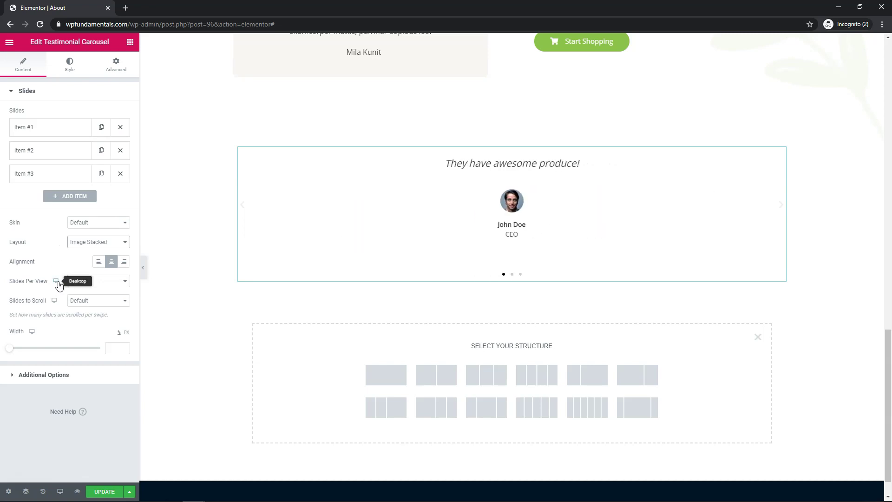
- Try 2 slides per view on desktop, then keep 3
{"action": "left_click", "coordinate": [109, 281]}
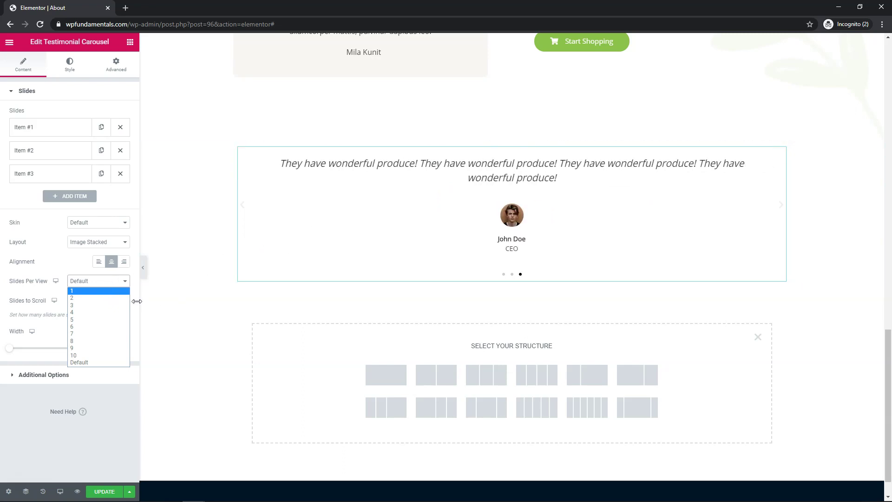
{"action": "left_click", "coordinate": [118, 298]}
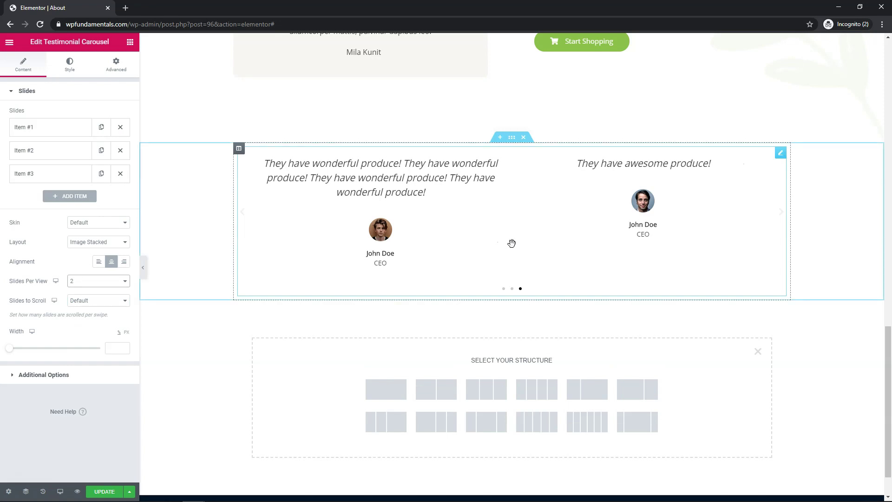
{"action": "left_click", "coordinate": [76, 282]}
{"action": "left_click", "coordinate": [83, 306]}
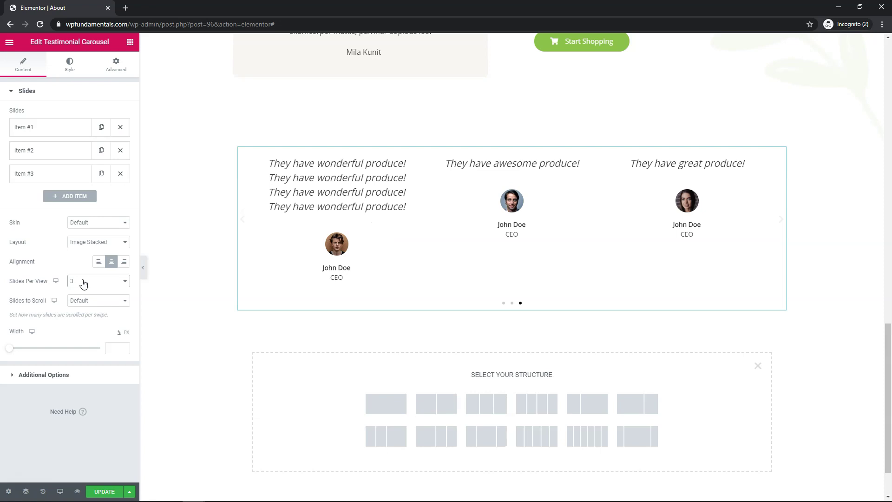
- Set Slides Per View to 1 for tablet and mobile, then return to the desktop preview
{"action": "left_click", "coordinate": [57, 282]}
{"action": "left_click", "coordinate": [54, 297]}
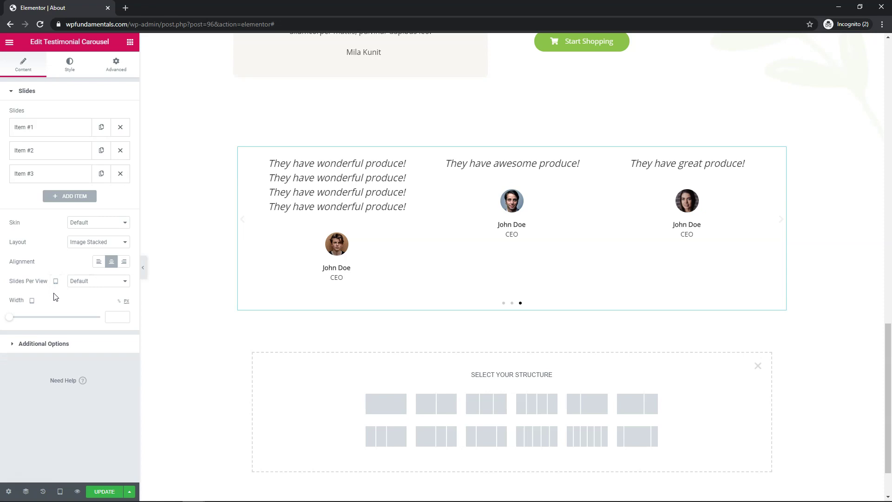
{"action": "left_click", "coordinate": [99, 282]}
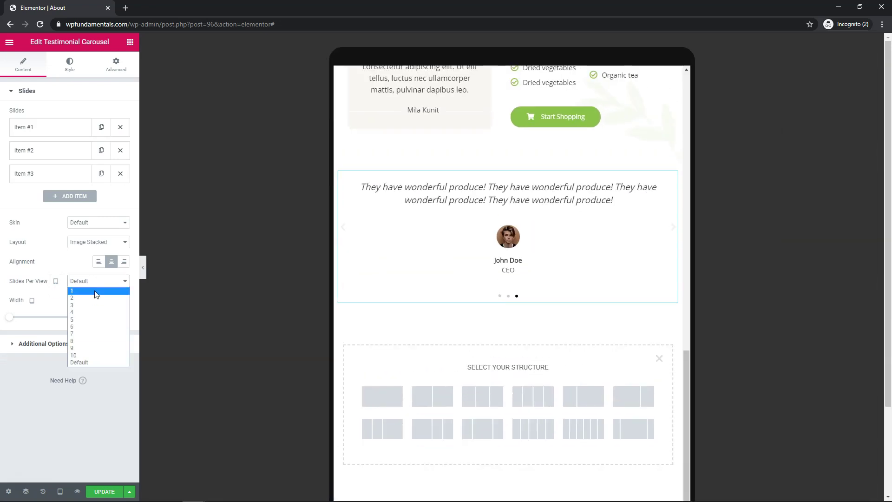
{"action": "left_click", "coordinate": [96, 290]}
{"action": "left_click", "coordinate": [55, 281]}
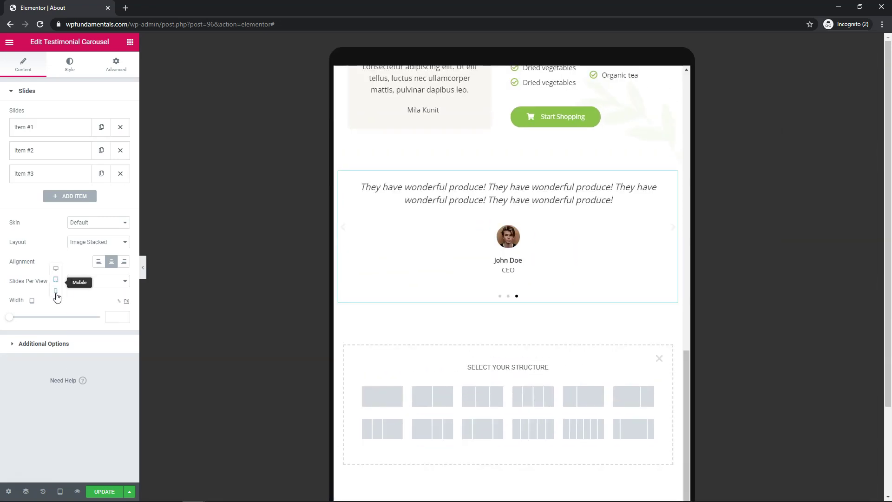
{"action": "left_click", "coordinate": [56, 296]}
{"action": "left_click", "coordinate": [90, 282]}
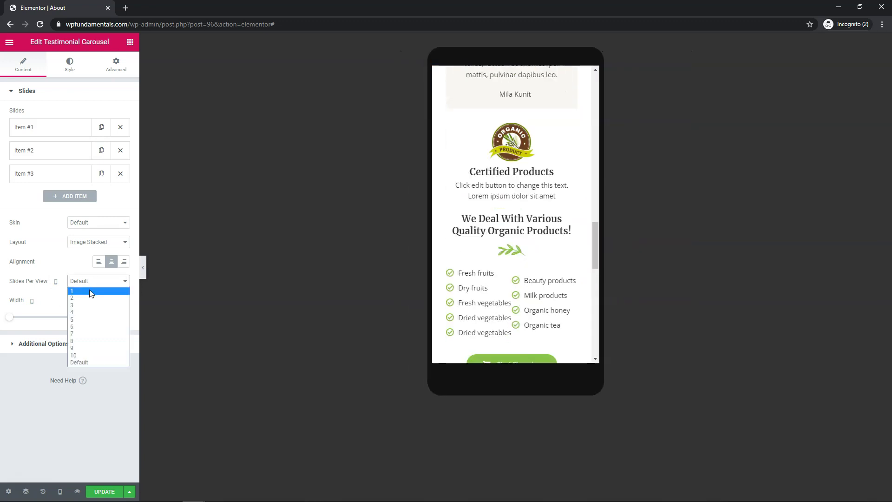
{"action": "left_click", "coordinate": [91, 291]}
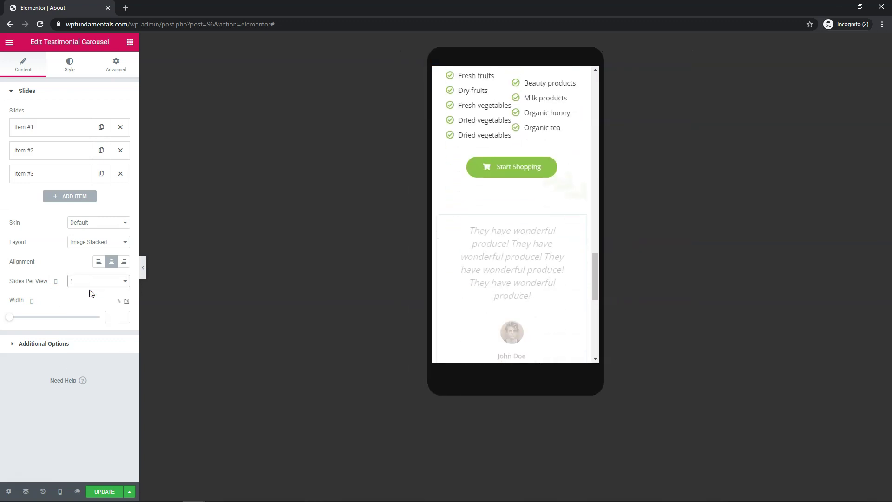
{"action": "left_click", "coordinate": [56, 281]}
{"action": "left_click", "coordinate": [55, 256]}
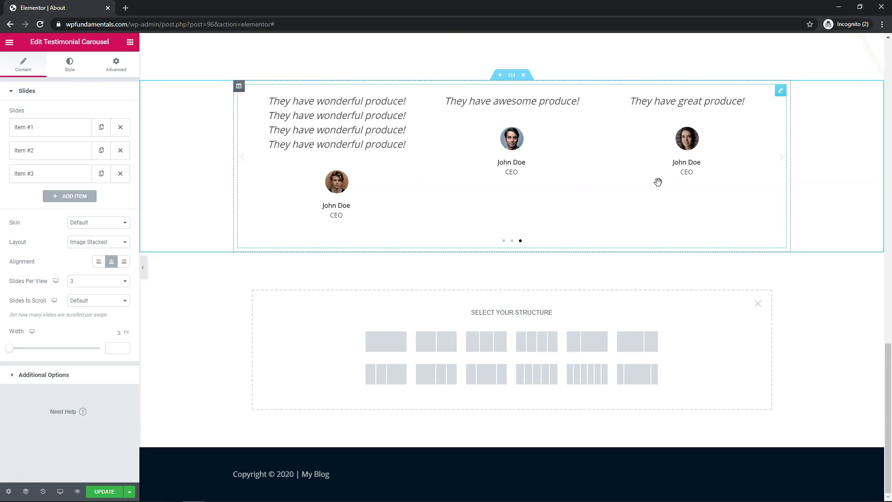
- Delete the repeated lines from Item #3's quote and set the carousel width to 80
{"action": "left_click", "coordinate": [55, 173]}
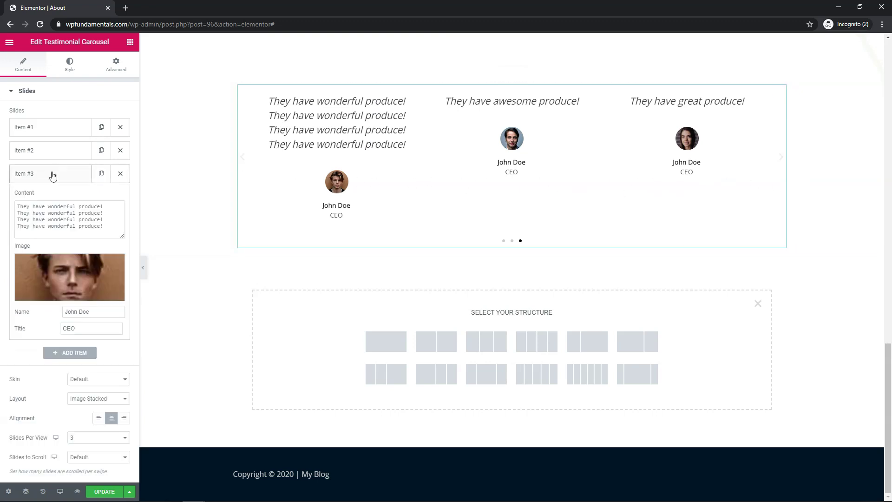
{"action": "left_click_drag", "start_coordinate": [108, 226], "coordinate": [18, 213]}
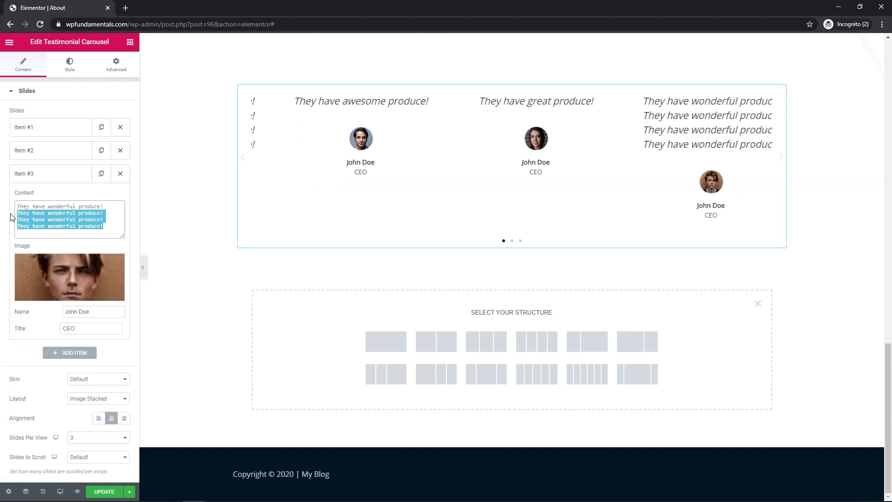
{"action": "key", "text": "BackSpace"}
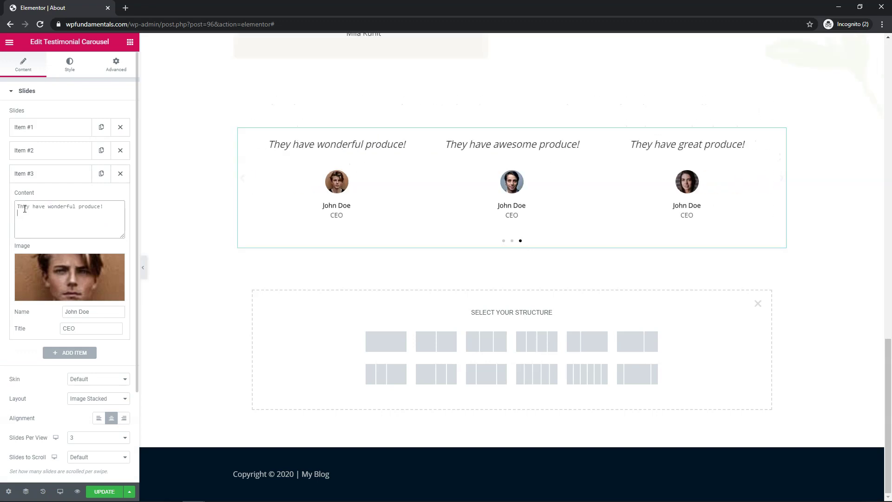
{"action": "left_click", "coordinate": [46, 173]}
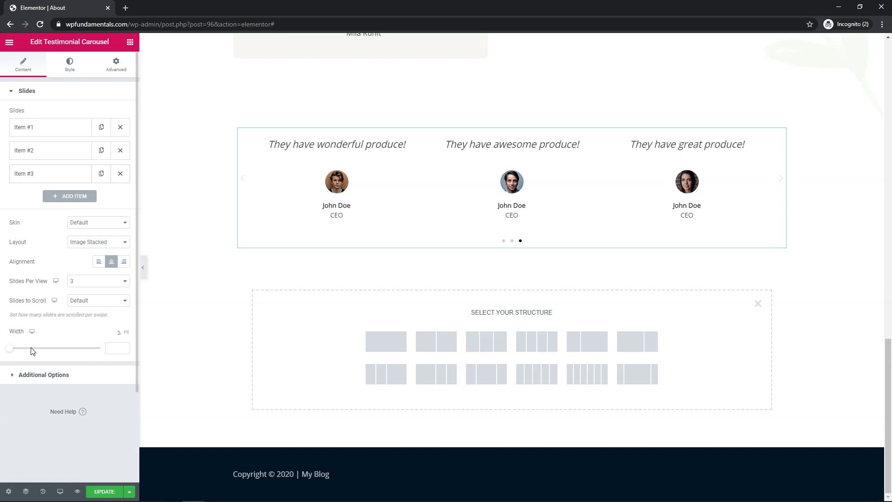
{"action": "left_click_drag", "start_coordinate": [8, 353], "coordinate": [64, 353]}
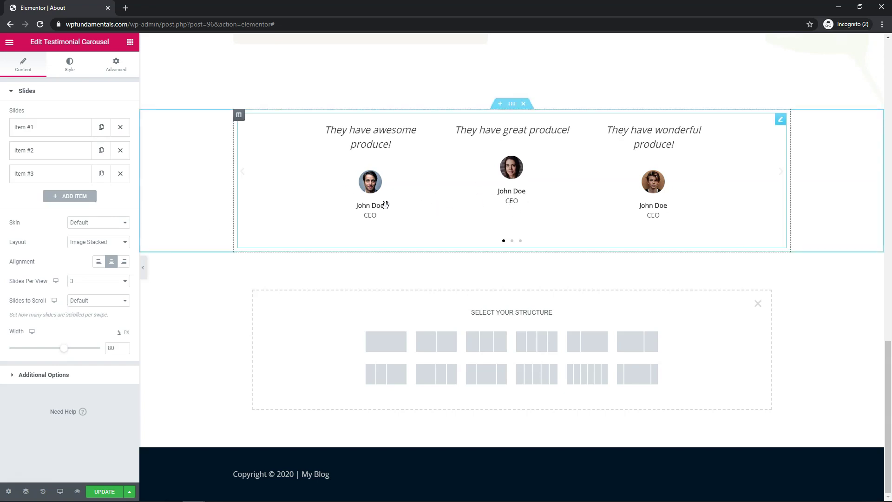
- In Additional Options, toggle Infinite Loop off and back on, keeping Image Size at Full
{"action": "left_click", "coordinate": [53, 375]}
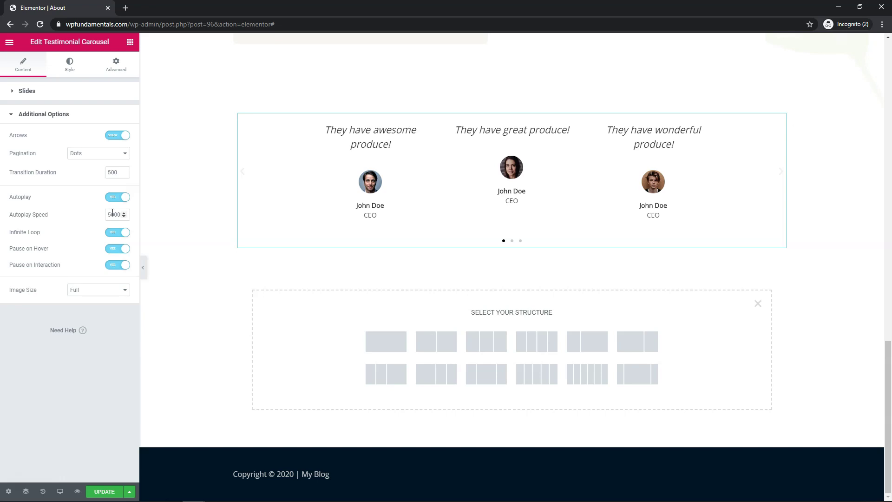
{"action": "left_click", "coordinate": [109, 238]}
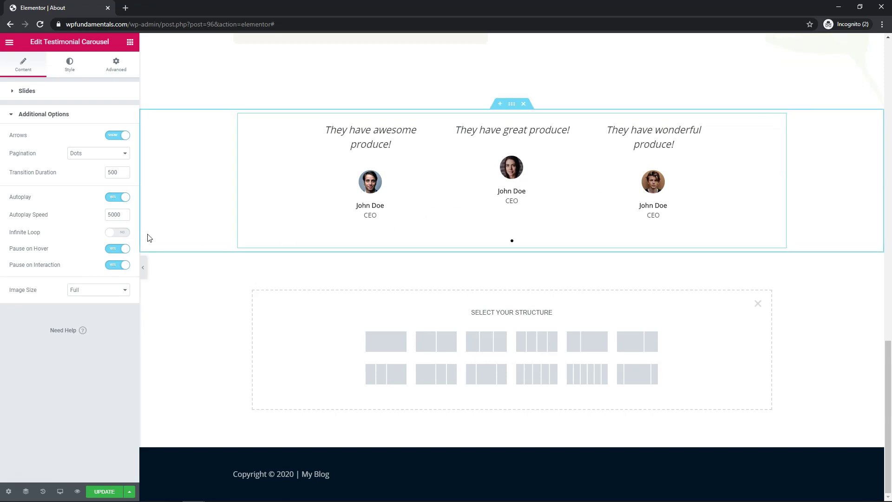
{"action": "left_click", "coordinate": [124, 235]}
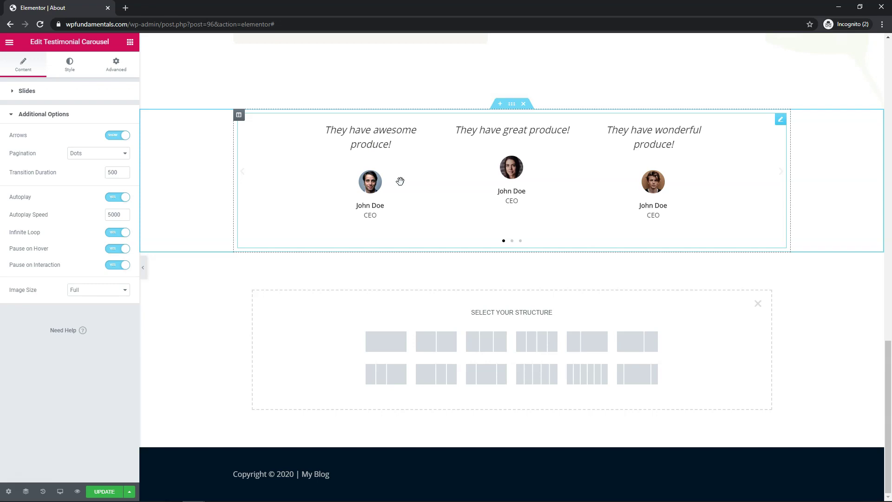
{"action": "left_click", "coordinate": [90, 293]}
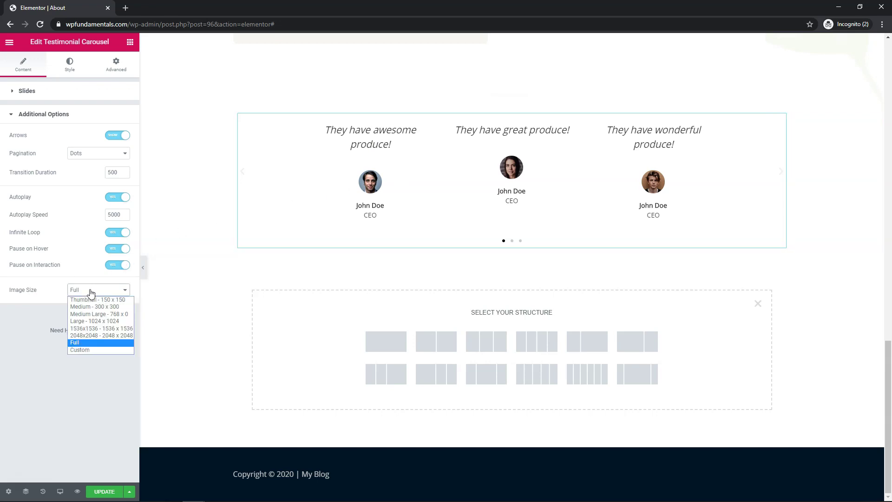
{"action": "left_click", "coordinate": [90, 293]}
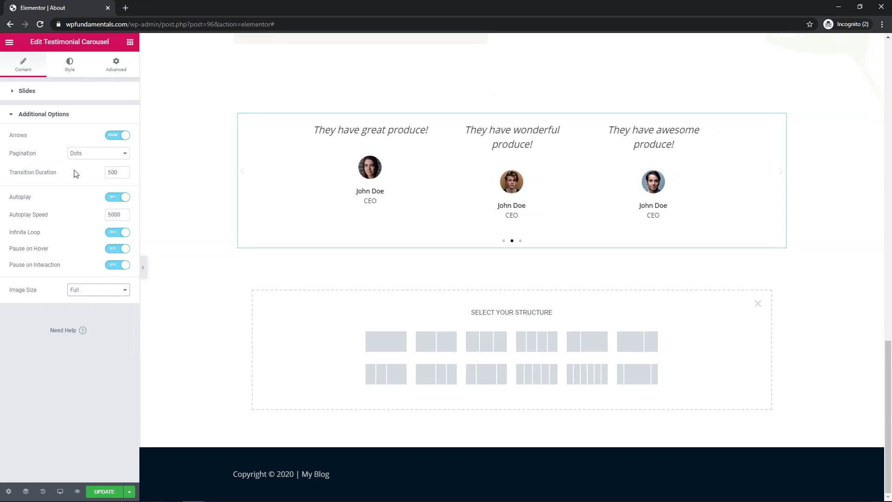
- In the Style tab, set the Slides Background Color to the light-blue preset
{"action": "left_click", "coordinate": [69, 70]}
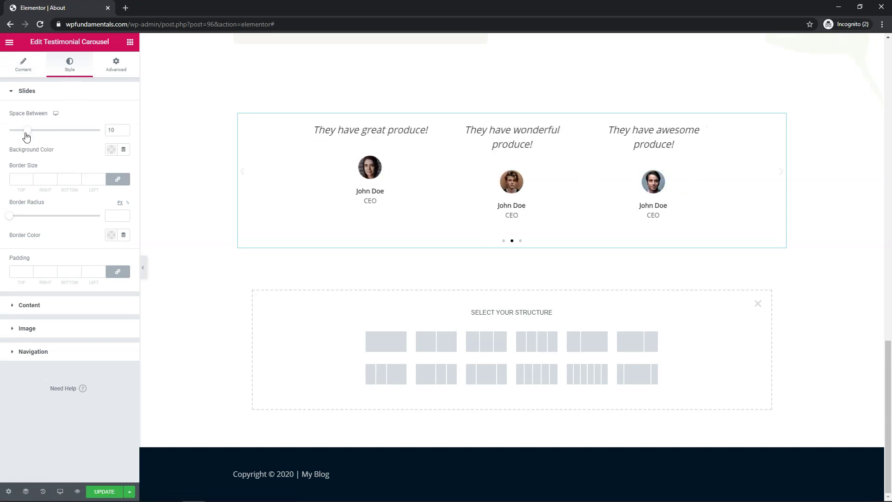
{"action": "mouse_move", "coordinate": [26, 136]}
{"action": "left_mouse_down"}
{"action": "mouse_move", "coordinate": [125, 143]}
{"action": "mouse_move", "coordinate": [19, 143]}
{"action": "mouse_move", "coordinate": [35, 143]}
{"action": "mouse_move", "coordinate": [27, 140]}
{"action": "left_mouse_up"}
{"action": "left_click", "coordinate": [111, 149]}
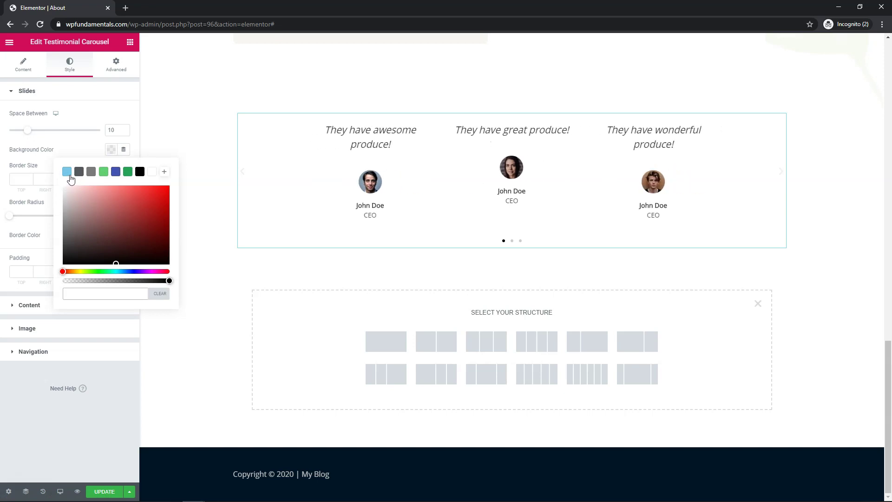
{"action": "left_click", "coordinate": [67, 172]}
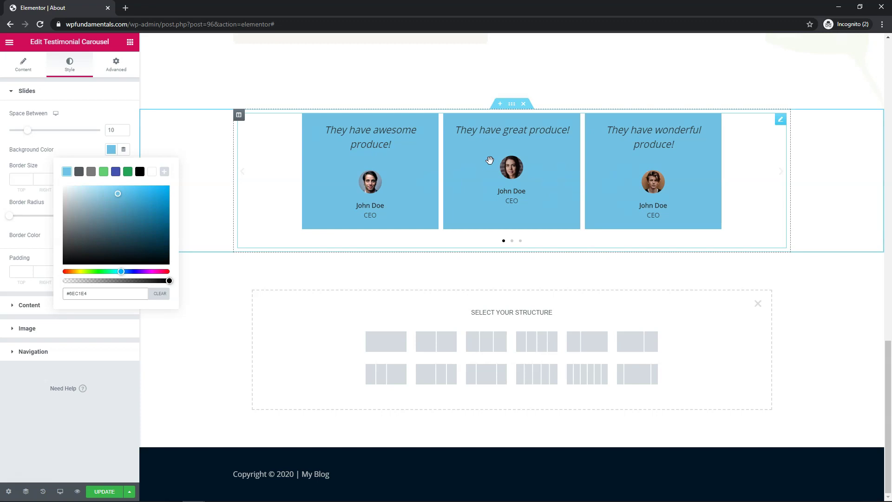
- Open Edit Column for the column surrounding the carousel
{"action": "right_click", "coordinate": [238, 115]}
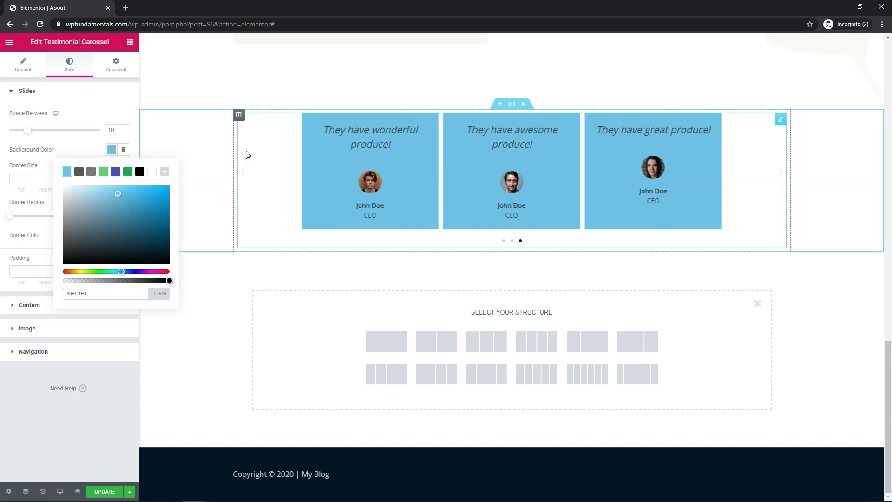
{"action": "right_click", "coordinate": [240, 117]}
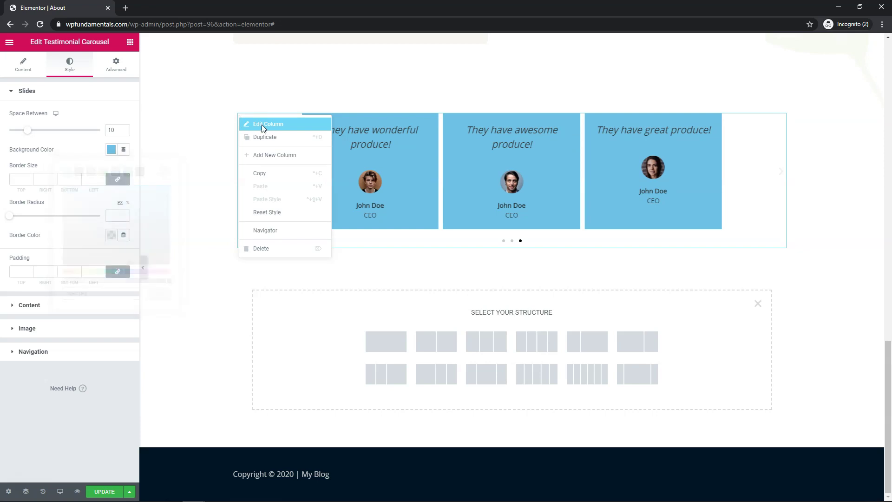
{"action": "left_click", "coordinate": [263, 124]}
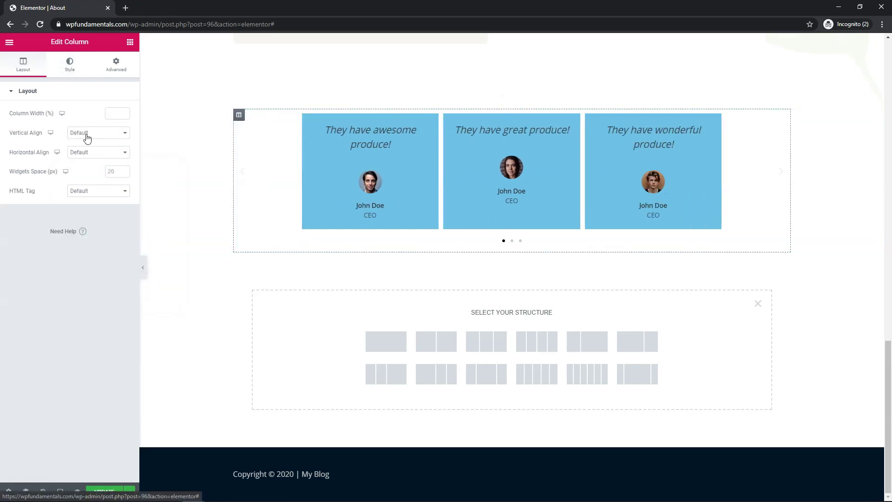
- Give the column a Classic background of light blue #6EC1E4
{"action": "left_click", "coordinate": [70, 72]}
{"action": "left_click", "coordinate": [98, 135]}
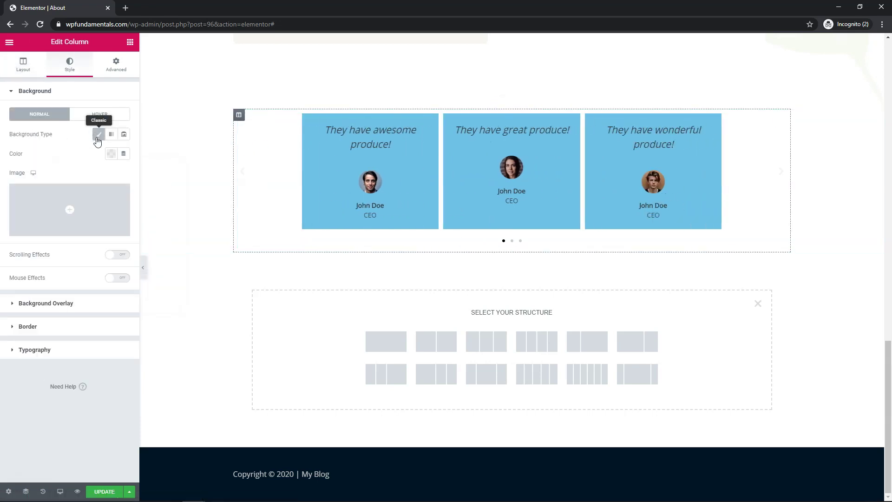
{"action": "left_click", "coordinate": [111, 154]}
{"action": "left_click", "coordinate": [67, 175]}
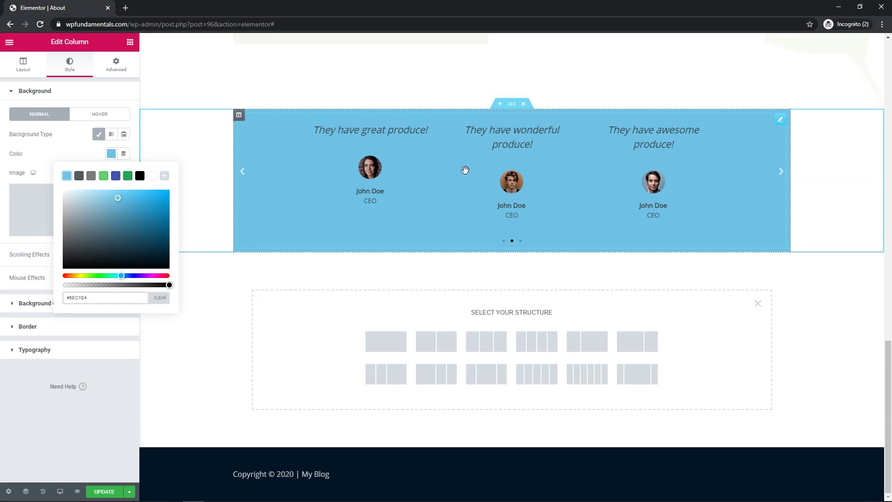
- Set the carousel's Slides Background Color to white #FFFFFF
{"action": "right_click", "coordinate": [464, 170]}
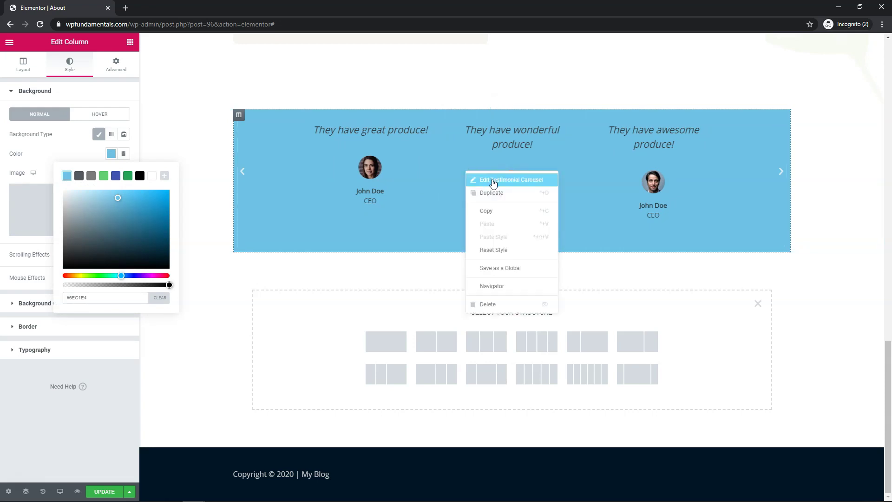
{"action": "left_click", "coordinate": [493, 181]}
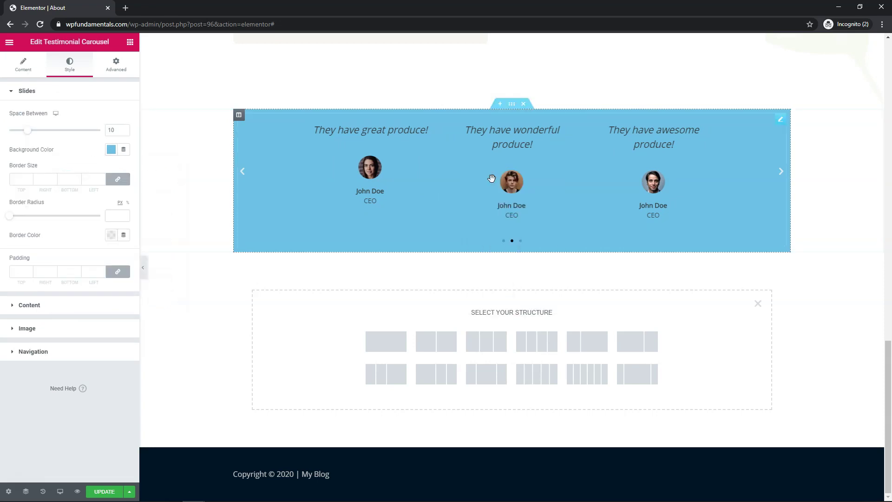
{"action": "left_click", "coordinate": [110, 149]}
{"action": "left_click", "coordinate": [152, 171]}
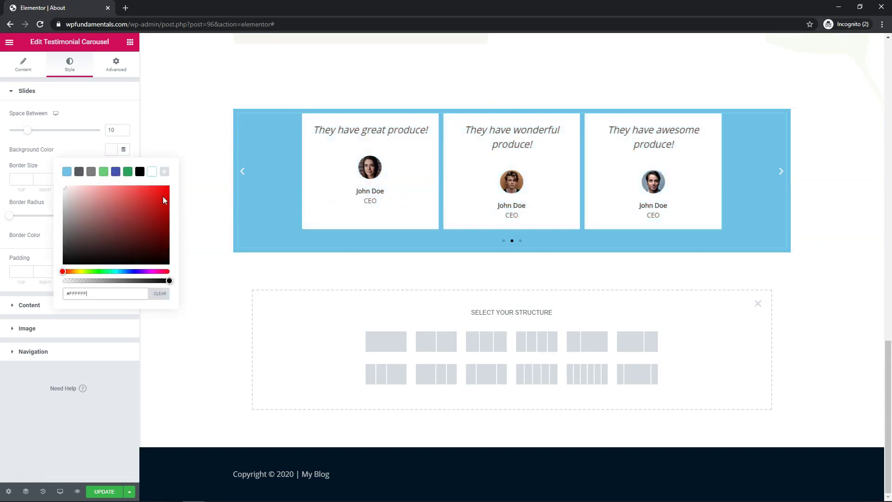
{"action": "left_click", "coordinate": [63, 196]}
{"action": "mouse_move", "coordinate": [63, 196]}
{"action": "left_mouse_down"}
{"action": "mouse_move", "coordinate": [62, 220]}
{"action": "mouse_move", "coordinate": [59, 183]}
{"action": "left_mouse_up"}
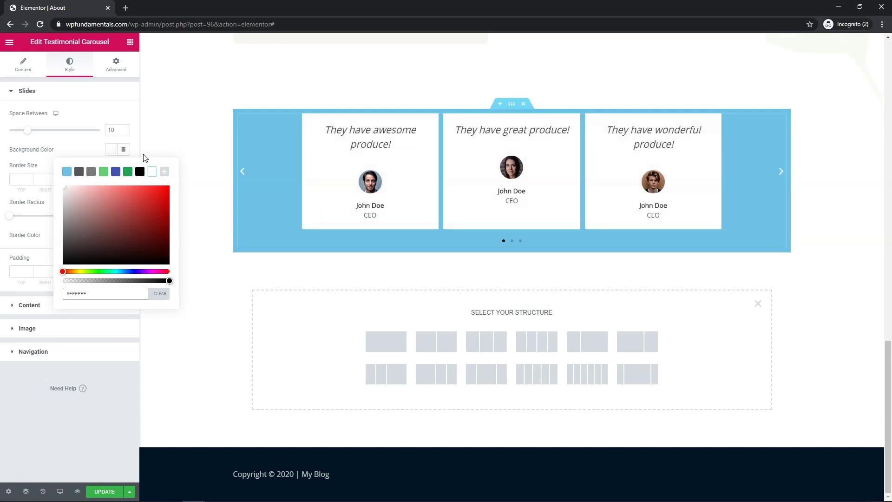
- Give the white testimonial slides a 20 px border radius
{"action": "left_click", "coordinate": [116, 112]}
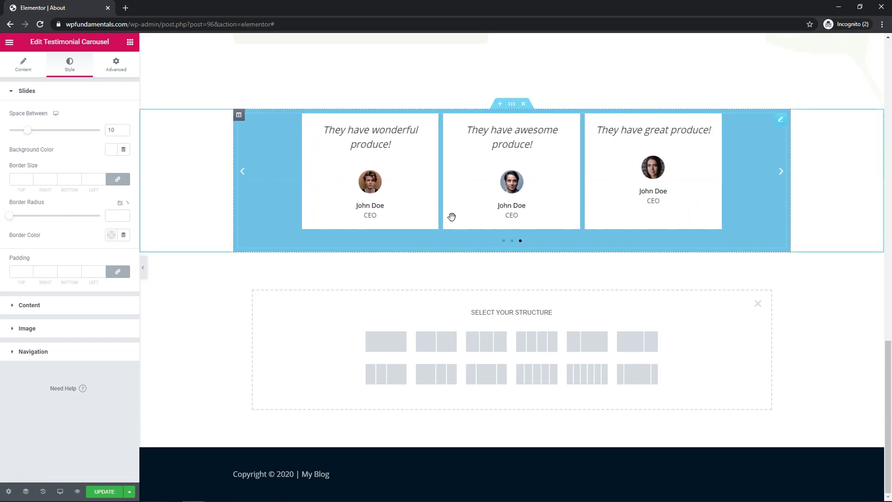
{"action": "left_click_drag", "start_coordinate": [11, 216], "coordinate": [30, 219]}
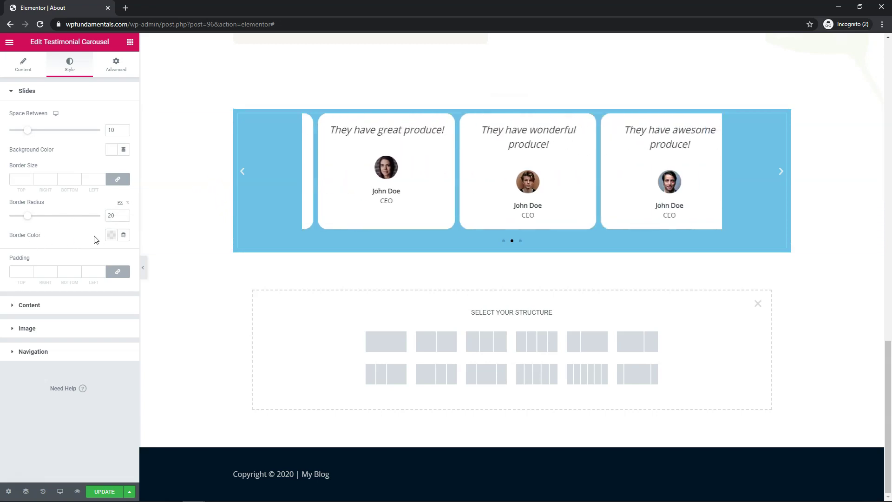
- Set the slides' linked padding to 20 on top, right, bottom and left
{"action": "left_click", "coordinate": [112, 235]}
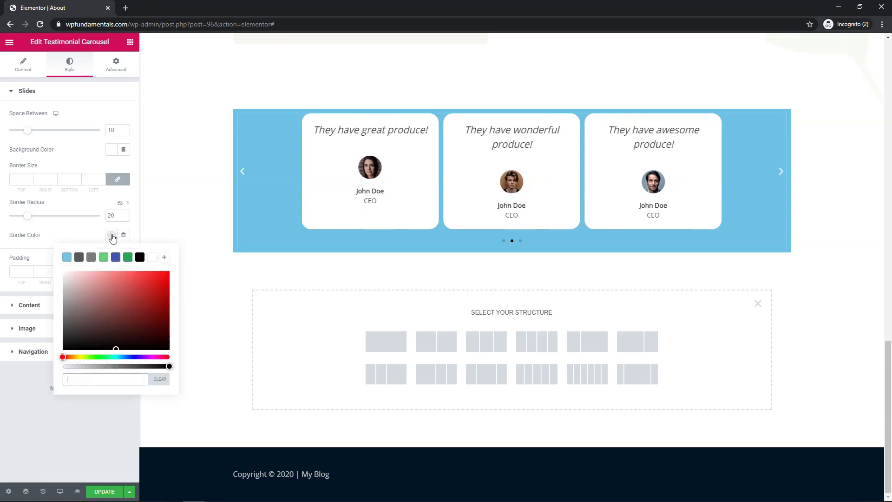
{"action": "left_click", "coordinate": [110, 236]}
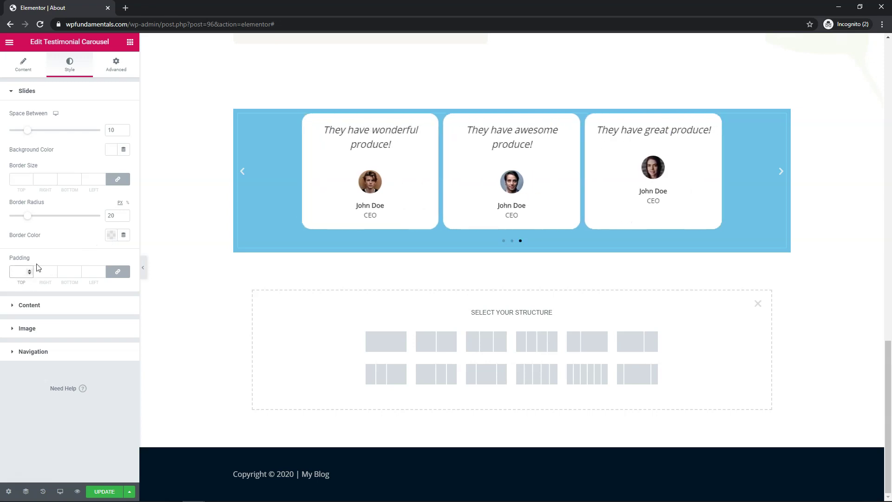
{"action": "type", "text": "20"}
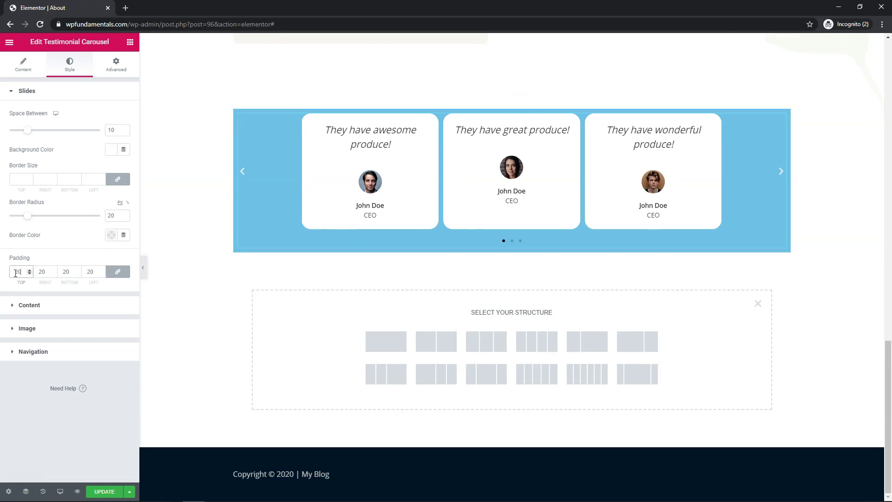
{"action": "type", "text": "50"}
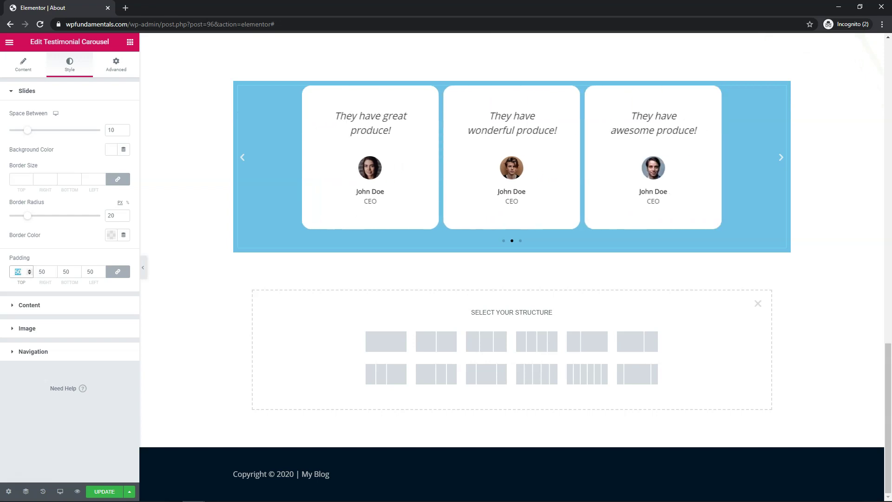
{"action": "type", "text": "2"}
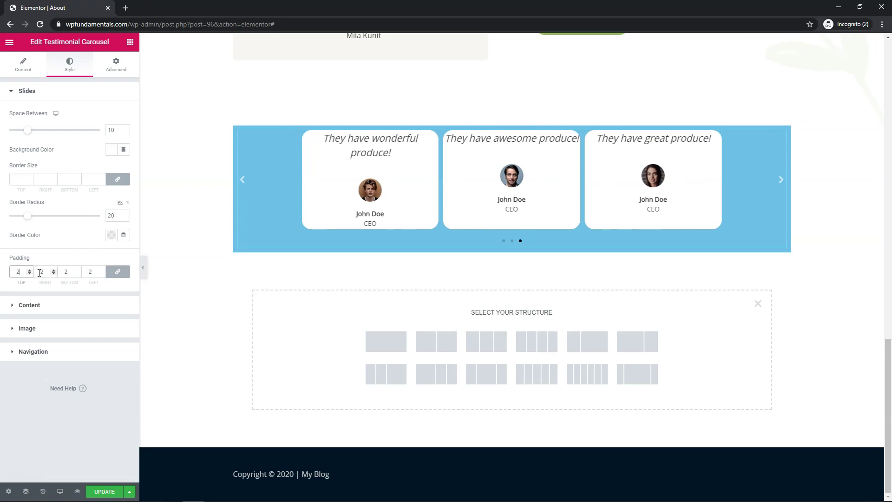
{"action": "type", "text": "0"}
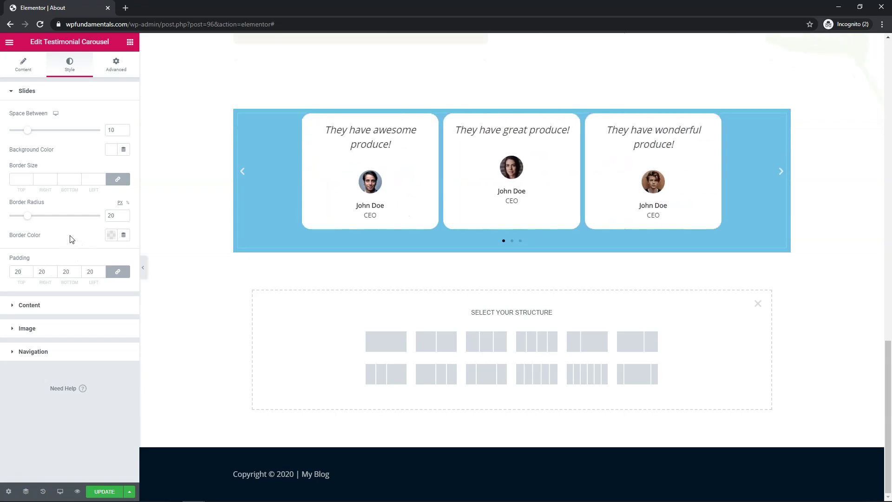
- Set the Content style Gap below each testimonial quote to 0
{"action": "left_click", "coordinate": [61, 306]}
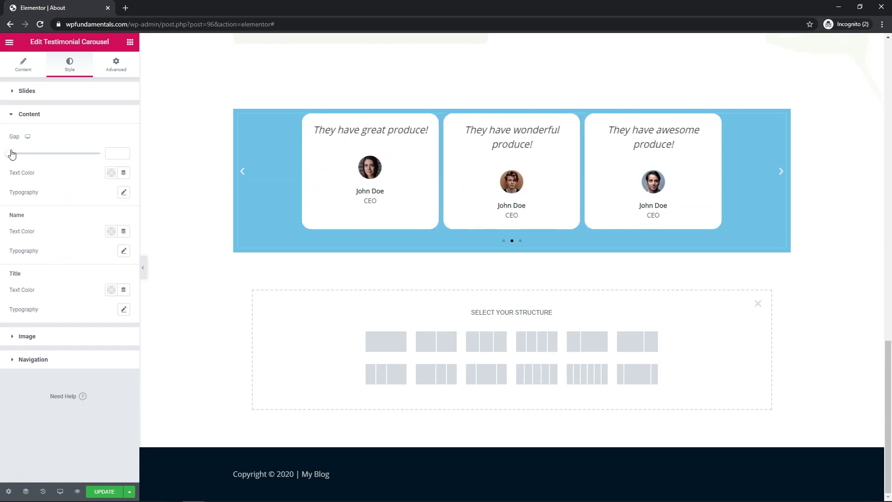
{"action": "mouse_move", "coordinate": [10, 153]}
{"action": "left_mouse_down"}
{"action": "mouse_move", "coordinate": [106, 160]}
{"action": "mouse_move", "coordinate": [8, 161]}
{"action": "left_mouse_up"}
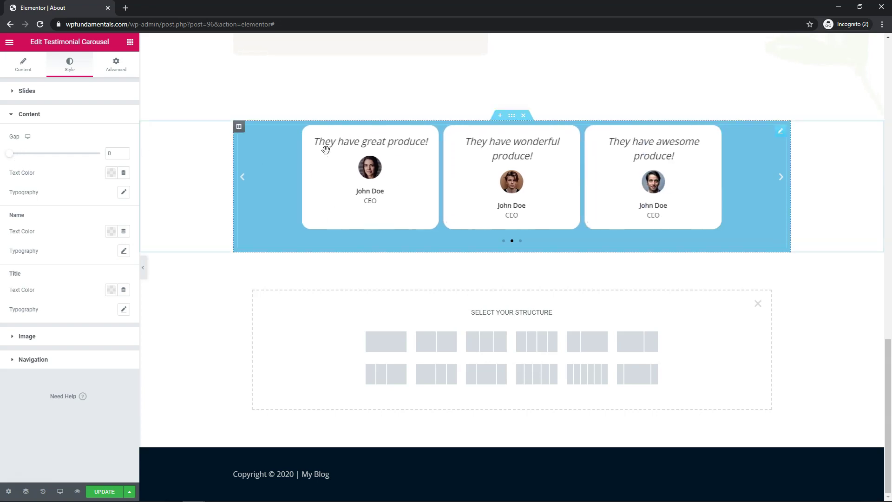
- Make the testimonial quote text colour black (#000000)
{"action": "left_click", "coordinate": [112, 178]}
{"action": "left_click", "coordinate": [139, 195]}
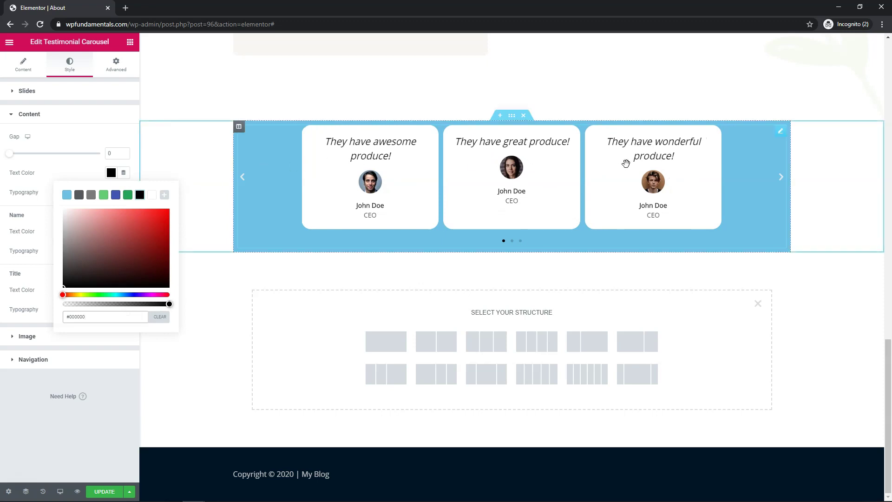
{"action": "left_click", "coordinate": [62, 170]}
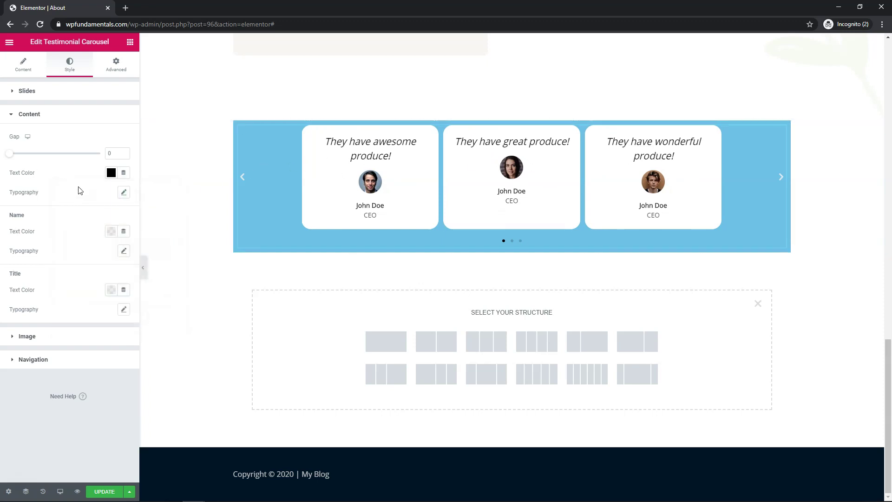
- Set the quote typography font family to Lato
{"action": "left_click", "coordinate": [124, 193]}
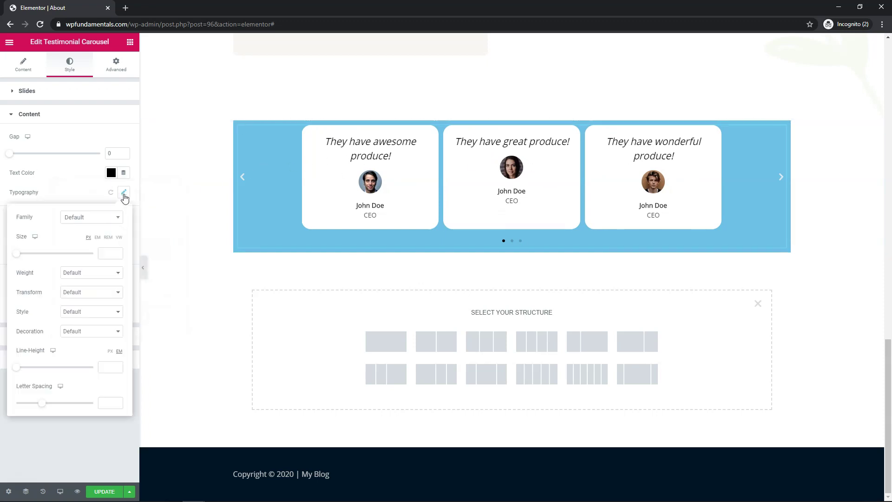
{"action": "left_click", "coordinate": [98, 221]}
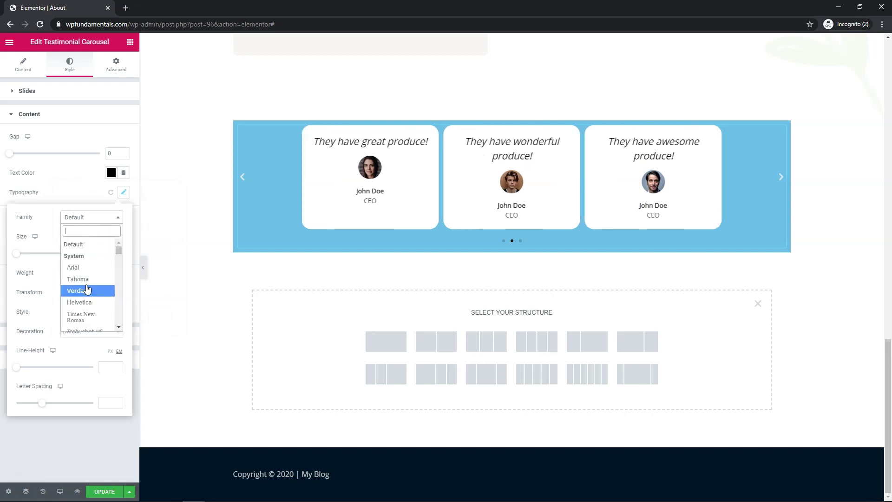
{"action": "scroll", "coordinate": [86, 291], "scroll_direction": "down", "scroll_amount": 5}
{"action": "scroll", "coordinate": [88, 292], "scroll_direction": "up", "scroll_amount": 5}
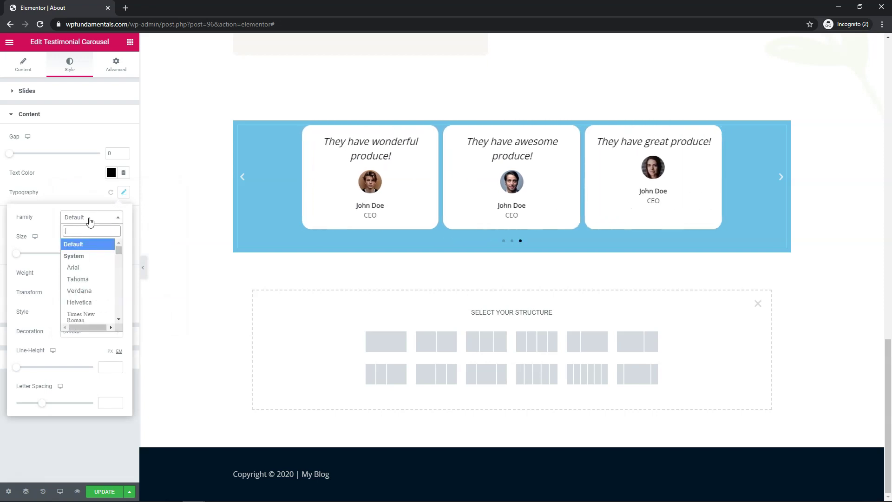
{"action": "type", "text": "lato"}
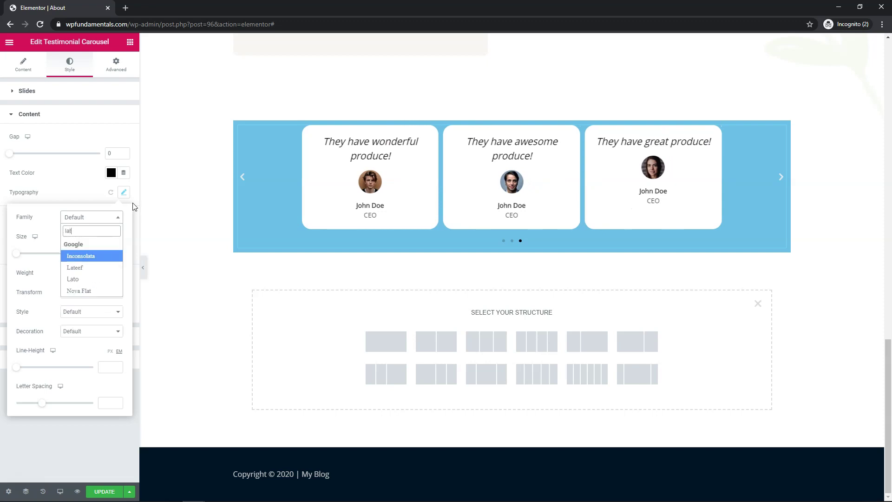
{"action": "left_click", "coordinate": [66, 256]}
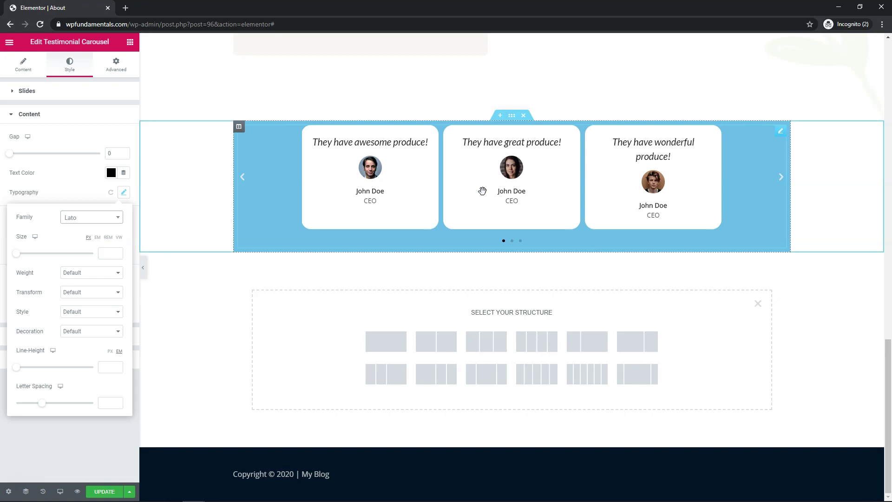
{"action": "left_click", "coordinate": [77, 192]}
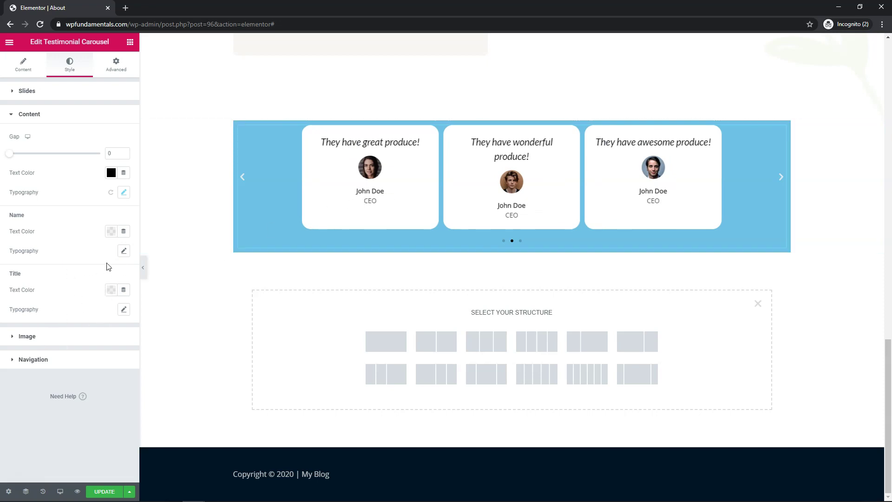
- Set the testimonial image size to 50
{"action": "left_click", "coordinate": [49, 335]}
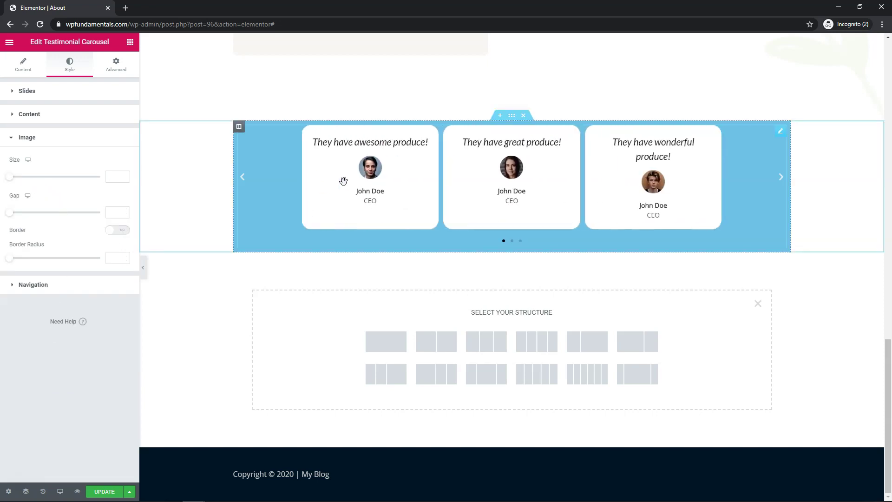
{"action": "left_click_drag", "start_coordinate": [10, 179], "coordinate": [36, 186]}
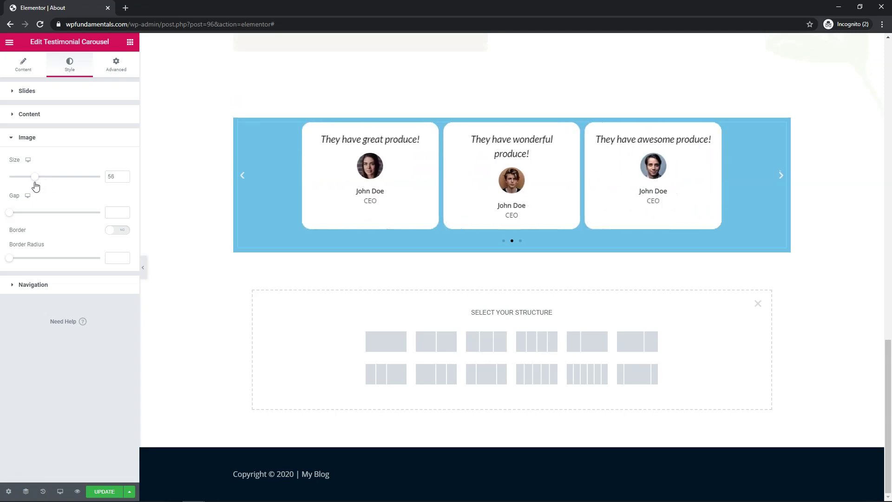
{"action": "mouse_move", "coordinate": [34, 186]}
{"action": "left_mouse_down"}
{"action": "mouse_move", "coordinate": [110, 188]}
{"action": "mouse_move", "coordinate": [30, 185]}
{"action": "left_mouse_up"}
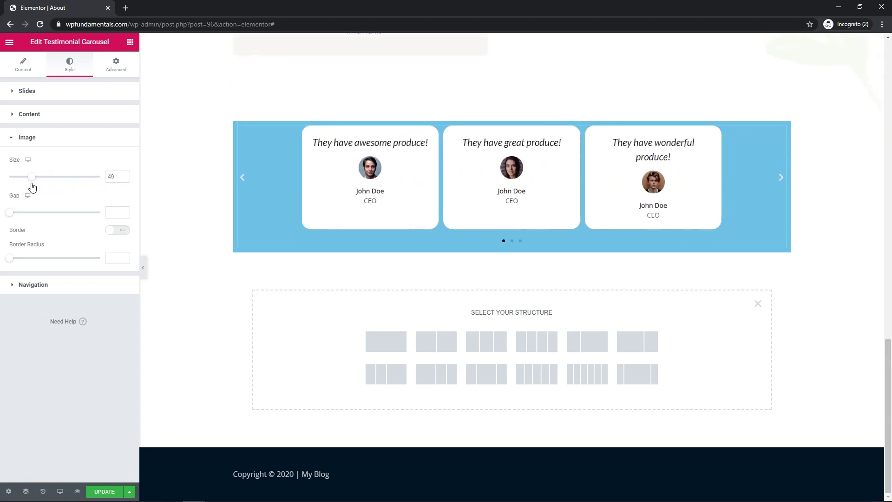
{"action": "left_click", "coordinate": [123, 175]}
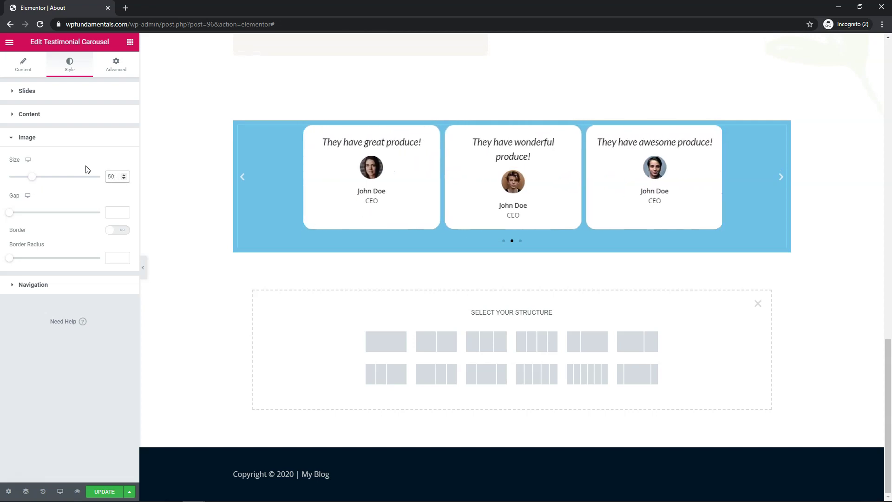
- Give the images a 10 gap and 0 border radius for square corners
{"action": "left_click", "coordinate": [79, 141]}
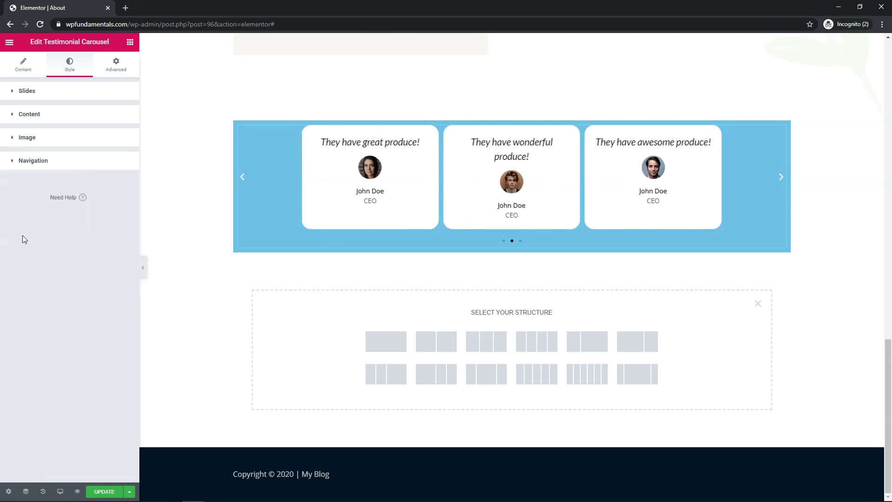
{"action": "left_click", "coordinate": [49, 139]}
{"action": "mouse_move", "coordinate": [10, 217]}
{"action": "left_mouse_down"}
{"action": "mouse_move", "coordinate": [67, 219]}
{"action": "mouse_move", "coordinate": [18, 210]}
{"action": "left_mouse_up"}
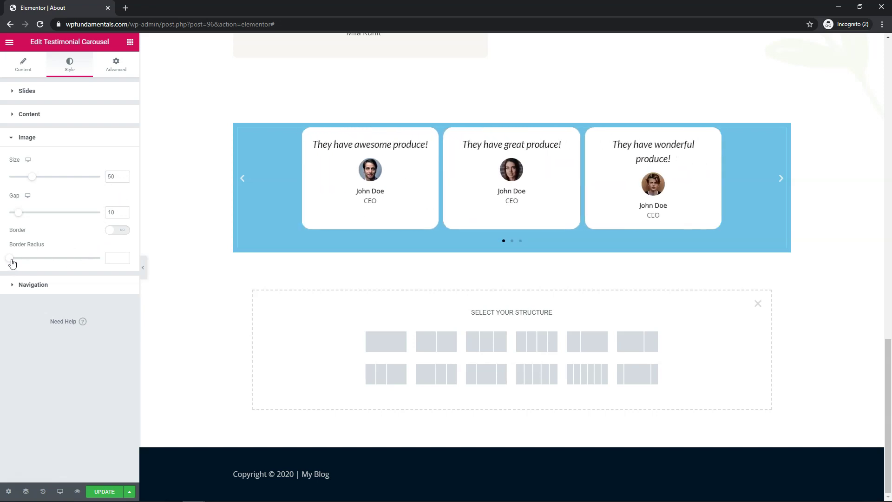
{"action": "mouse_move", "coordinate": [11, 258]}
{"action": "left_mouse_down"}
{"action": "mouse_move", "coordinate": [46, 259]}
{"action": "mouse_move", "coordinate": [3, 259]}
{"action": "mouse_move", "coordinate": [60, 263]}
{"action": "mouse_move", "coordinate": [6, 262]}
{"action": "left_mouse_up"}
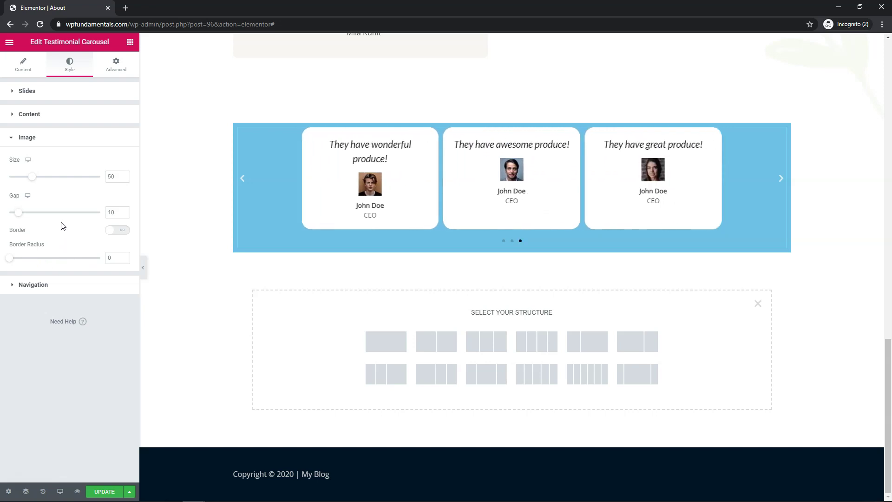
- Set the carousel navigation arrows to size 35 and colour them white (#FFFFFF)
{"action": "left_click", "coordinate": [44, 290]}
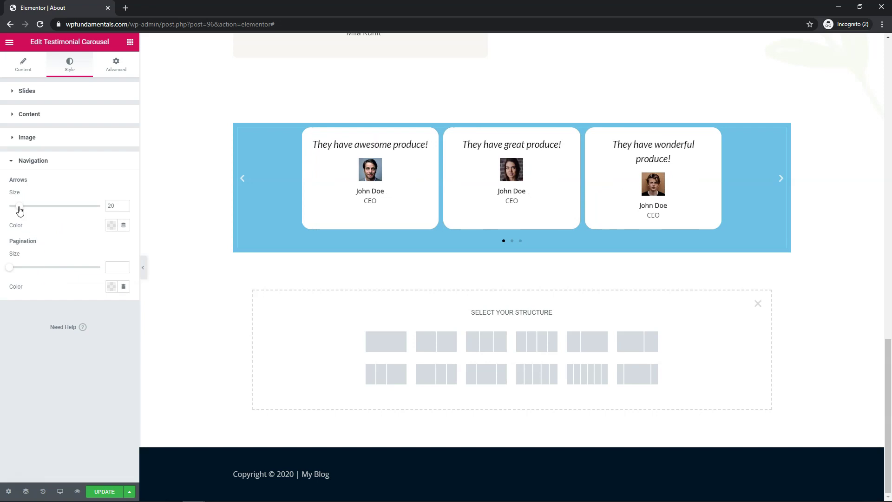
{"action": "mouse_move", "coordinate": [18, 211]}
{"action": "left_mouse_down"}
{"action": "mouse_move", "coordinate": [88, 213]}
{"action": "mouse_move", "coordinate": [35, 216]}
{"action": "left_mouse_up"}
{"action": "left_click", "coordinate": [123, 207]}
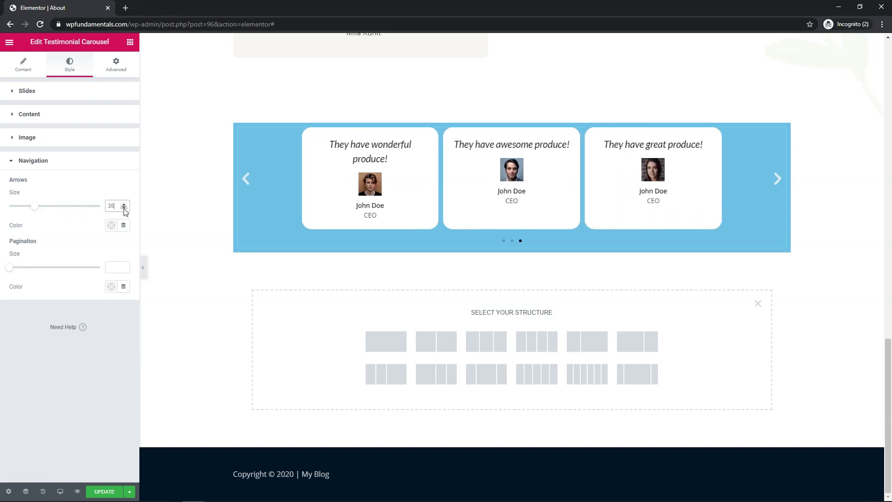
{"action": "left_click", "coordinate": [111, 225]}
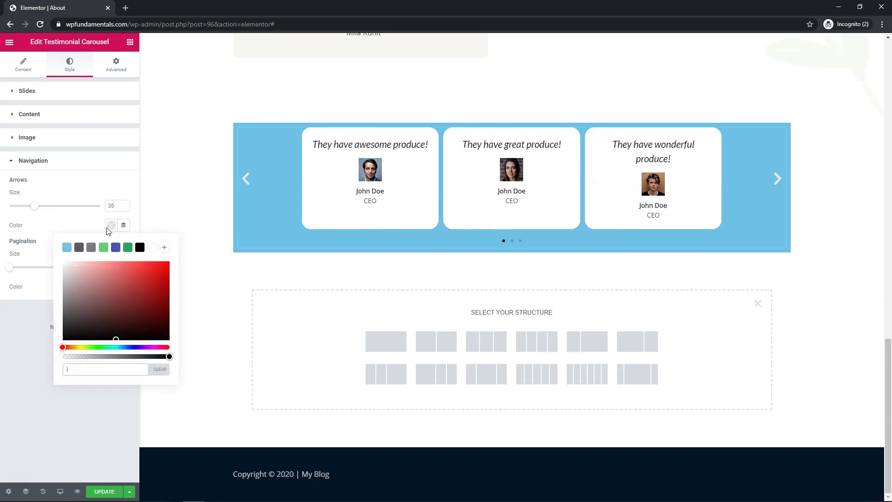
{"action": "left_click", "coordinate": [150, 248]}
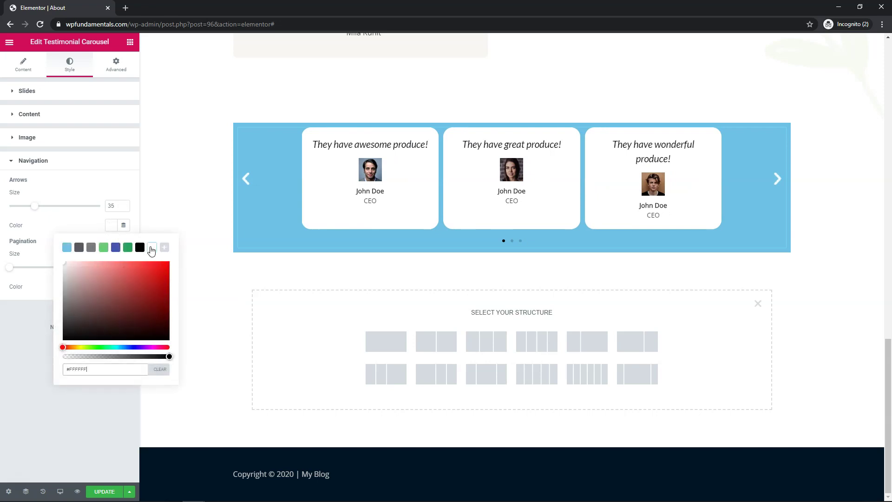
{"action": "left_click", "coordinate": [69, 220]}
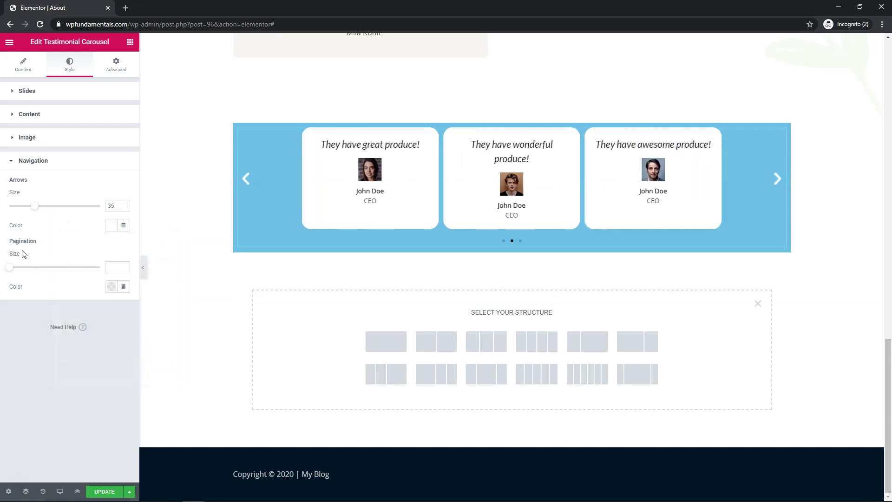